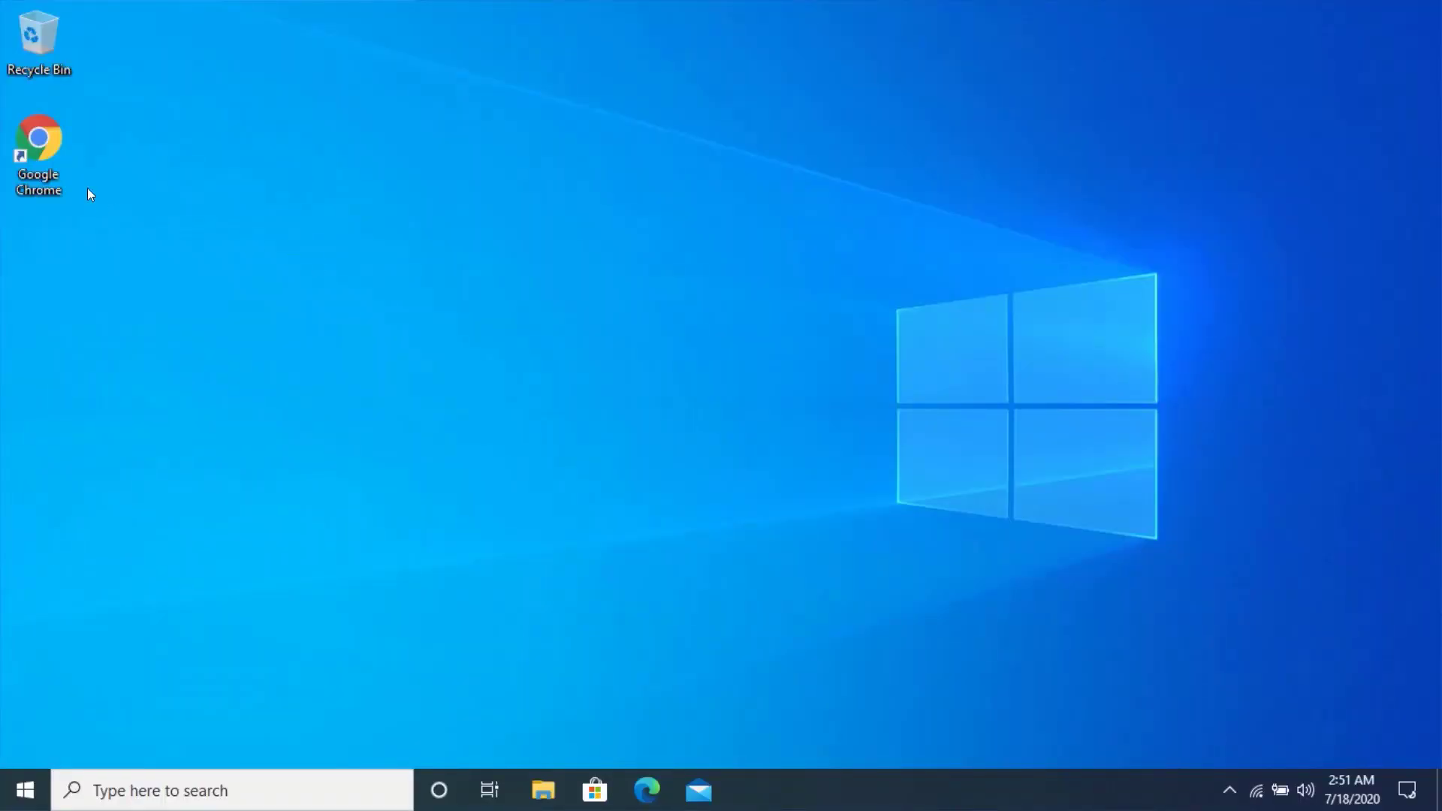
Launch Chrome, load google.com and search for 'zero install'.
double_click(54, 158)
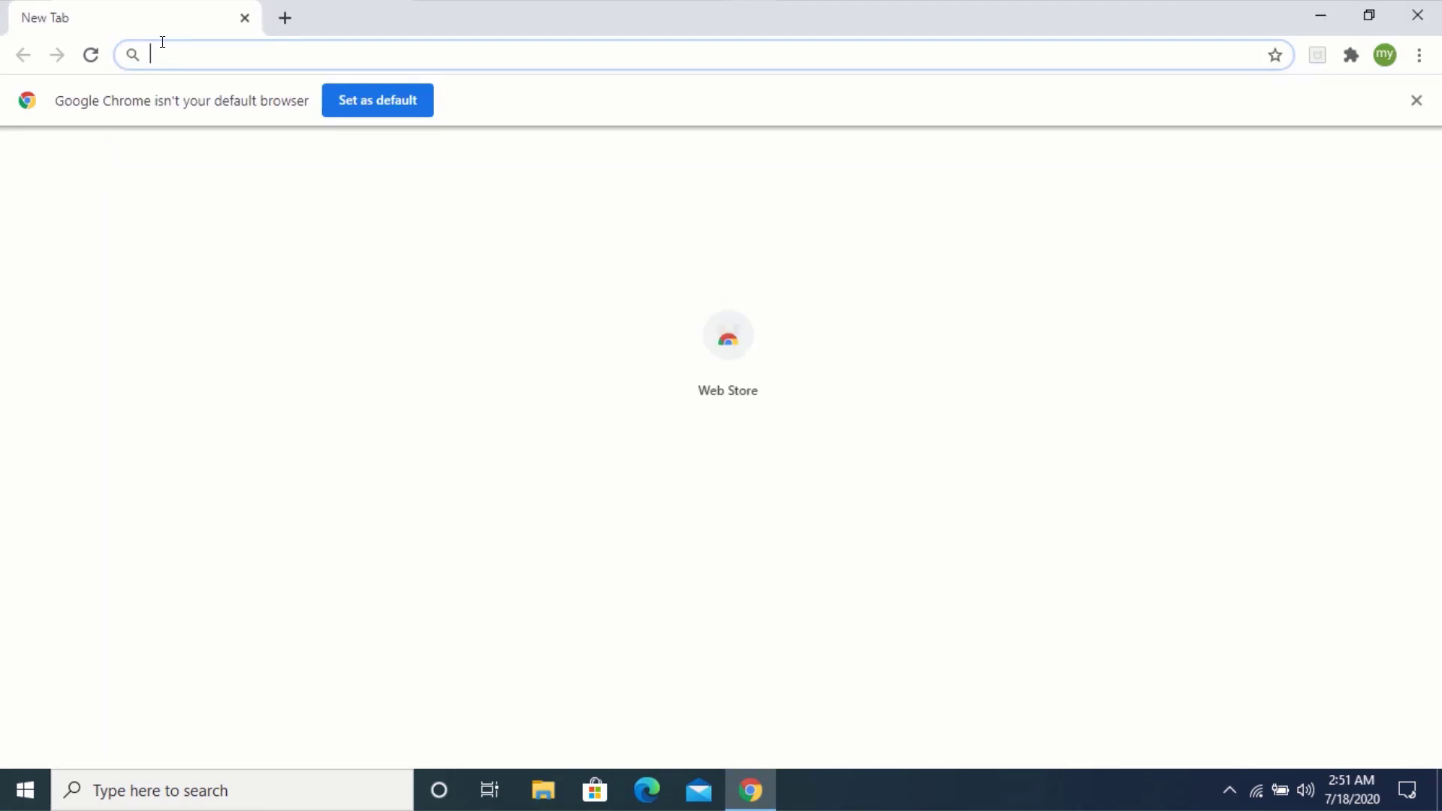
text(google.com)
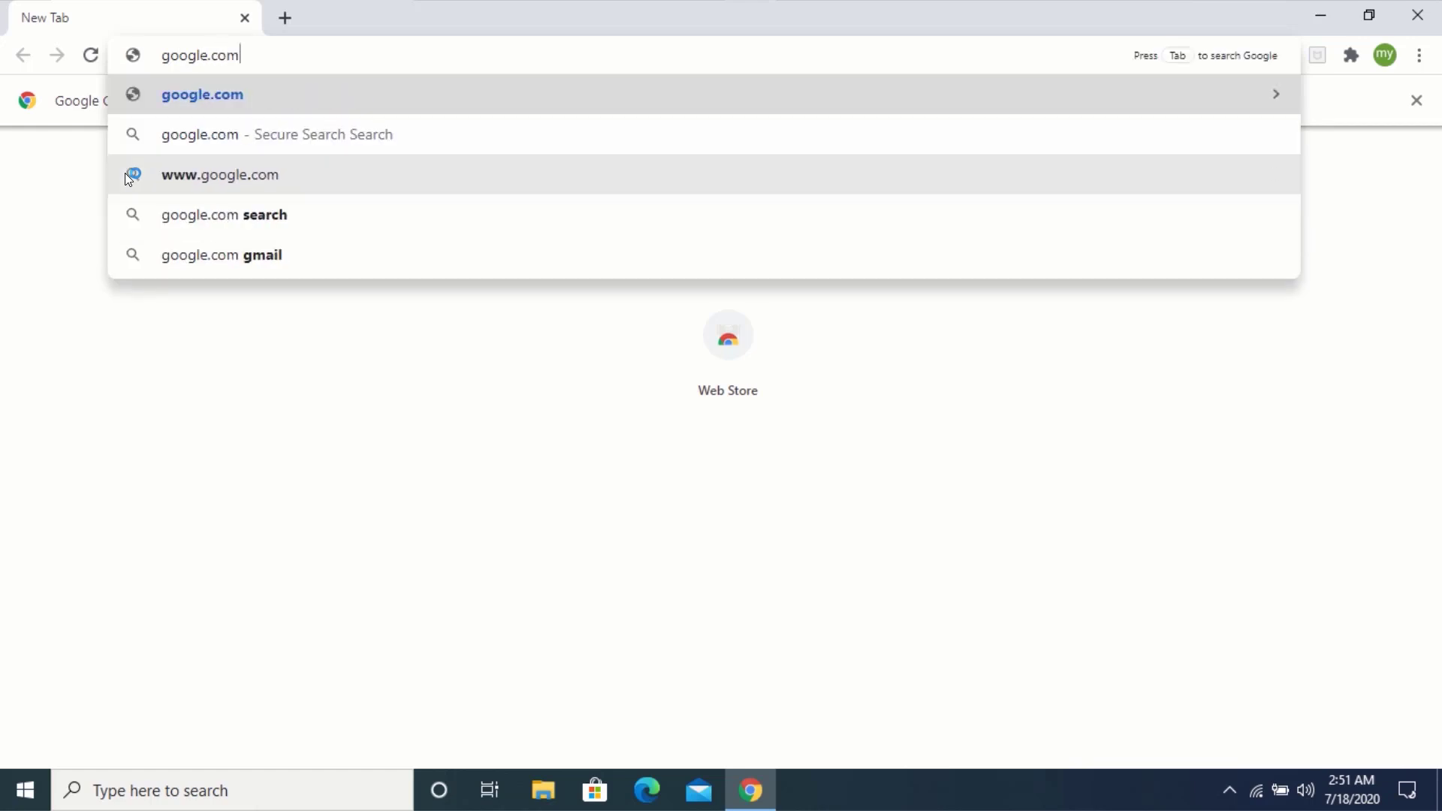
key(Return)
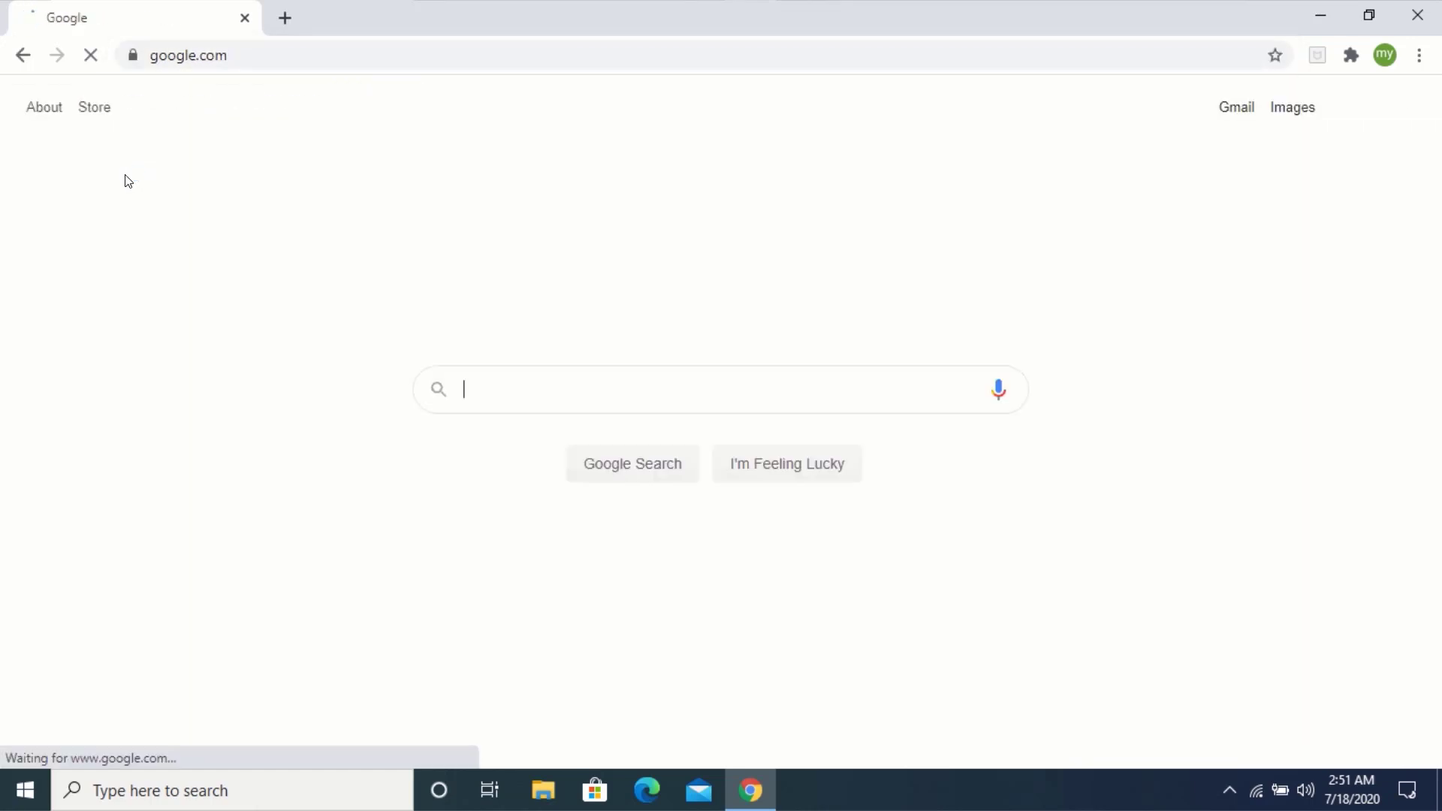
click(356, 394)
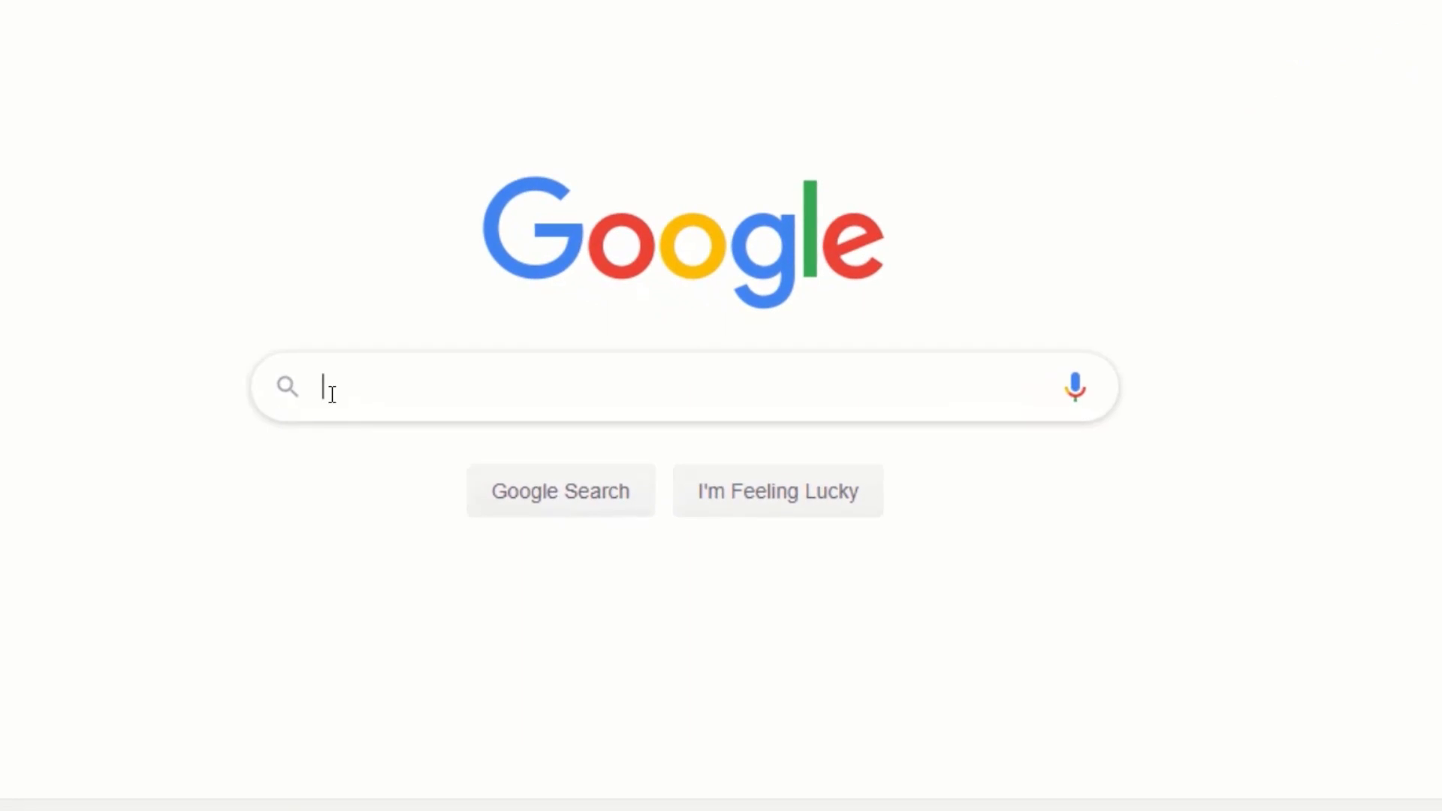
text(z)
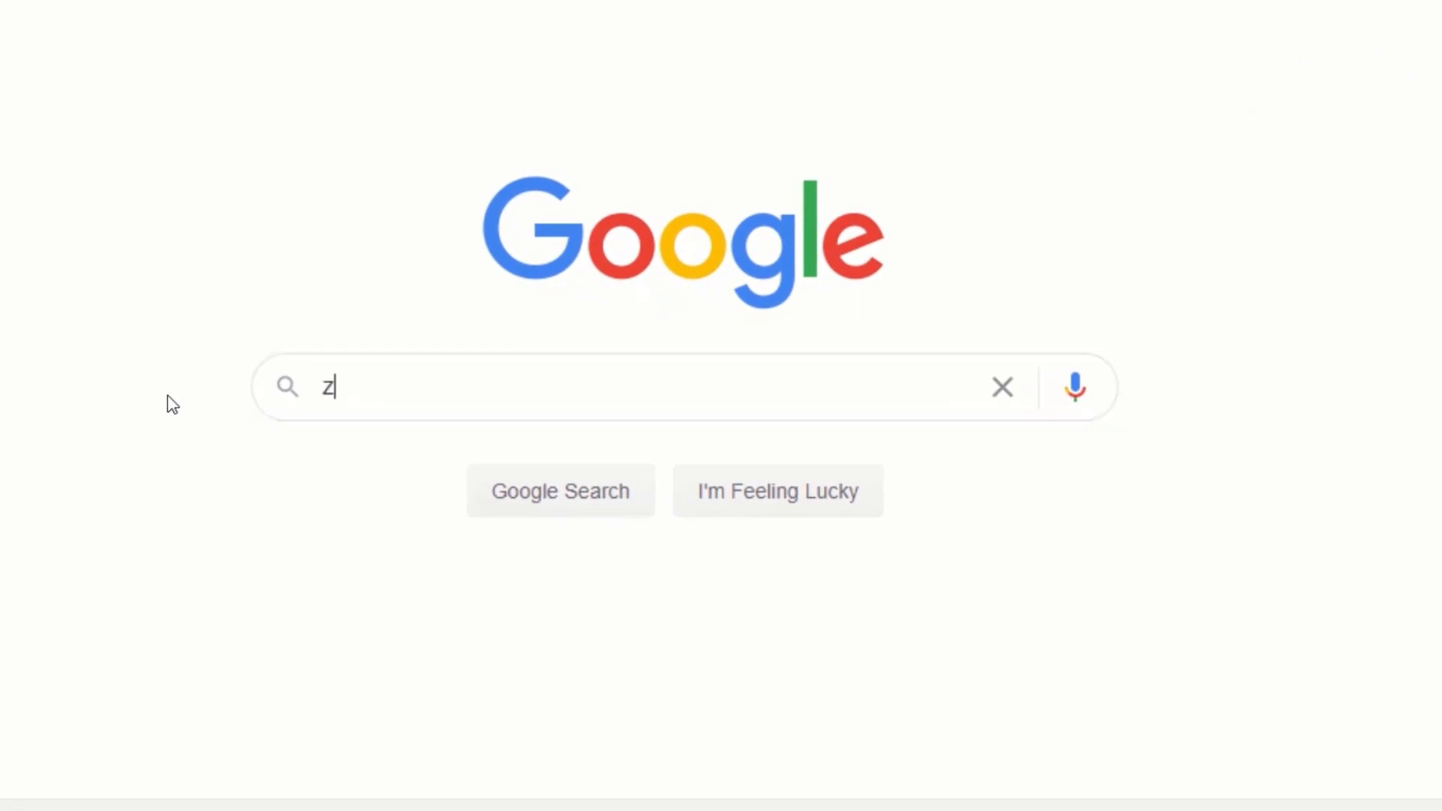
text(ero install)
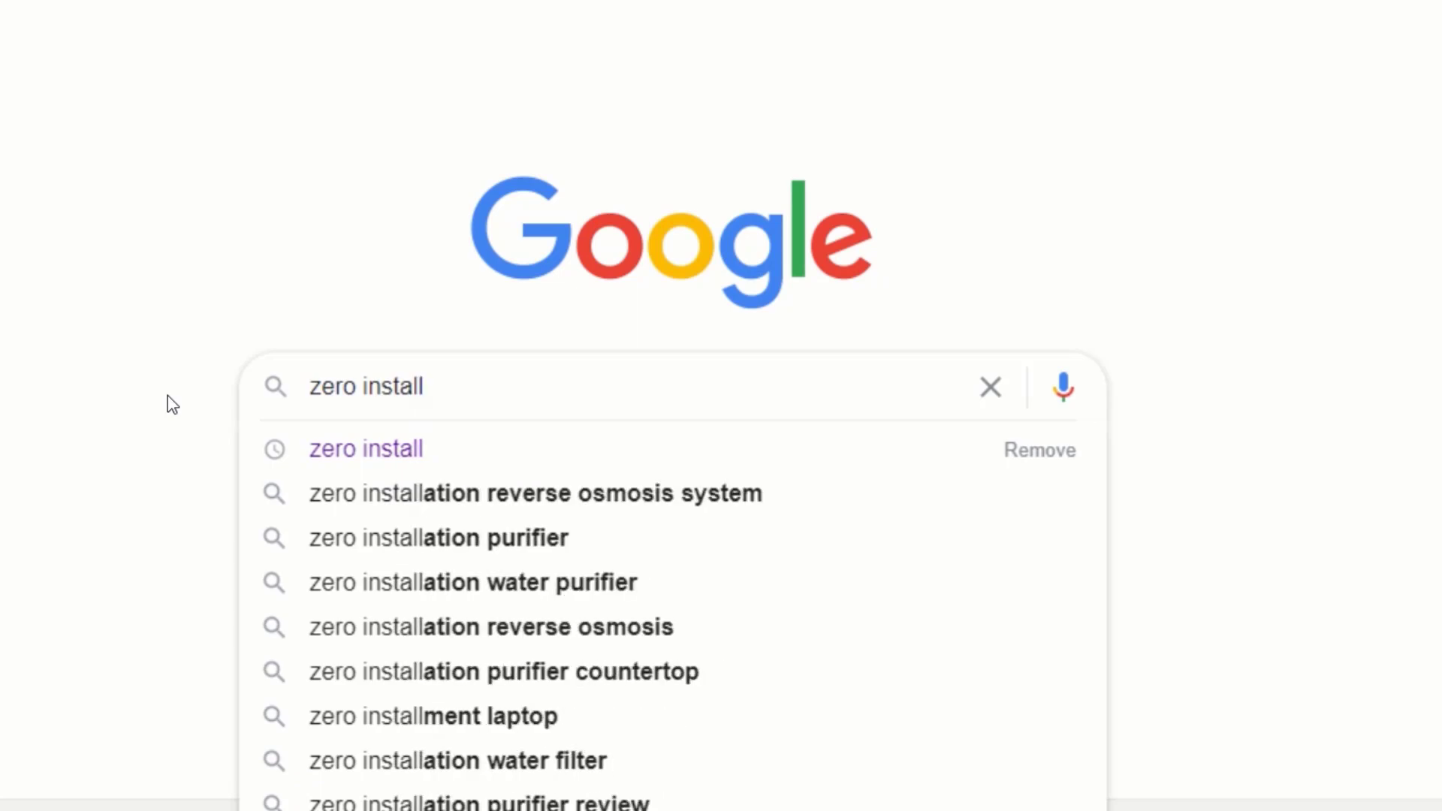
key(Return)
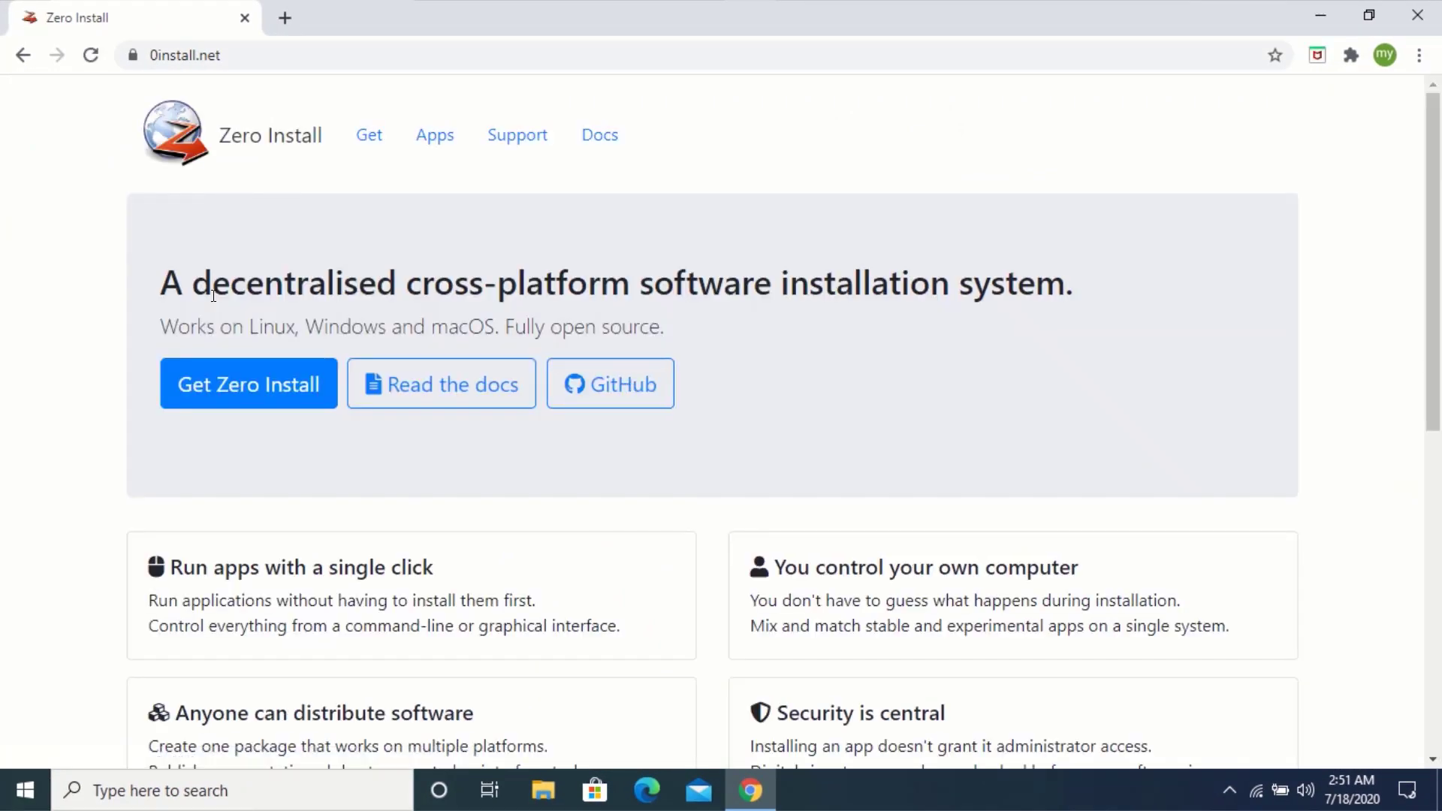
Go to the Get Zero Install page and download the Windows installer zero-install.exe.
click(258, 386)
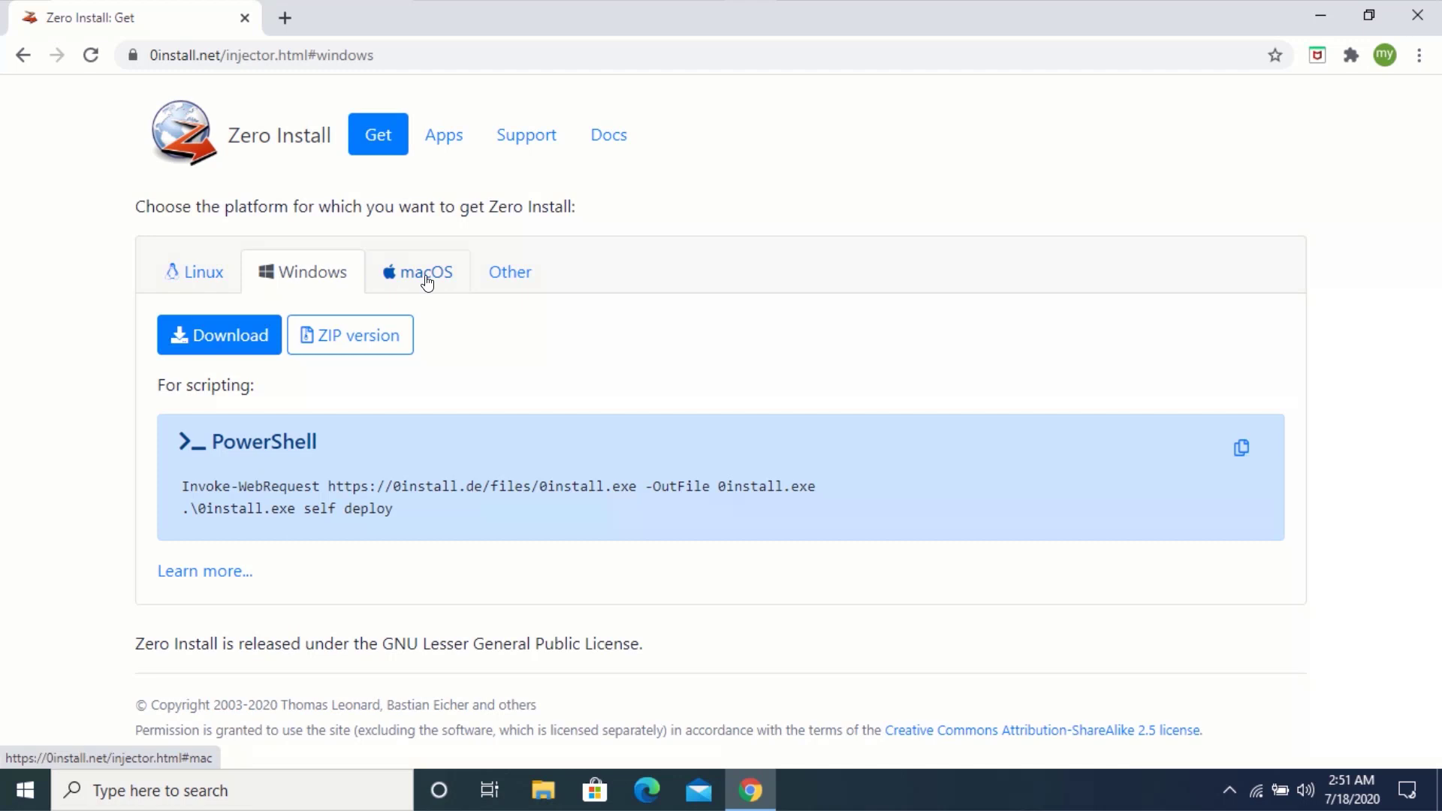
click(227, 339)
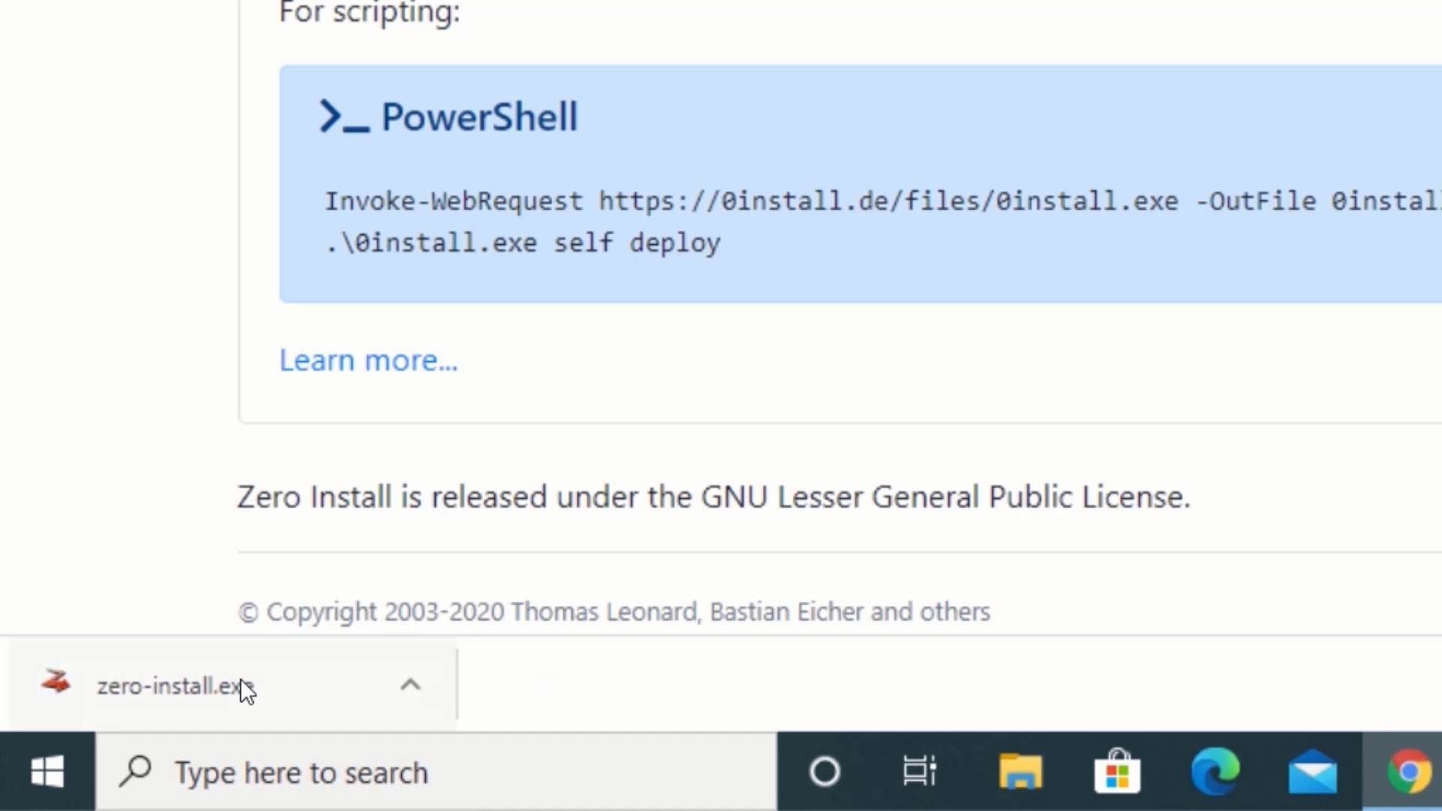
Run the downloaded zero-install.exe past the security warning, then close Chrome.
click(205, 684)
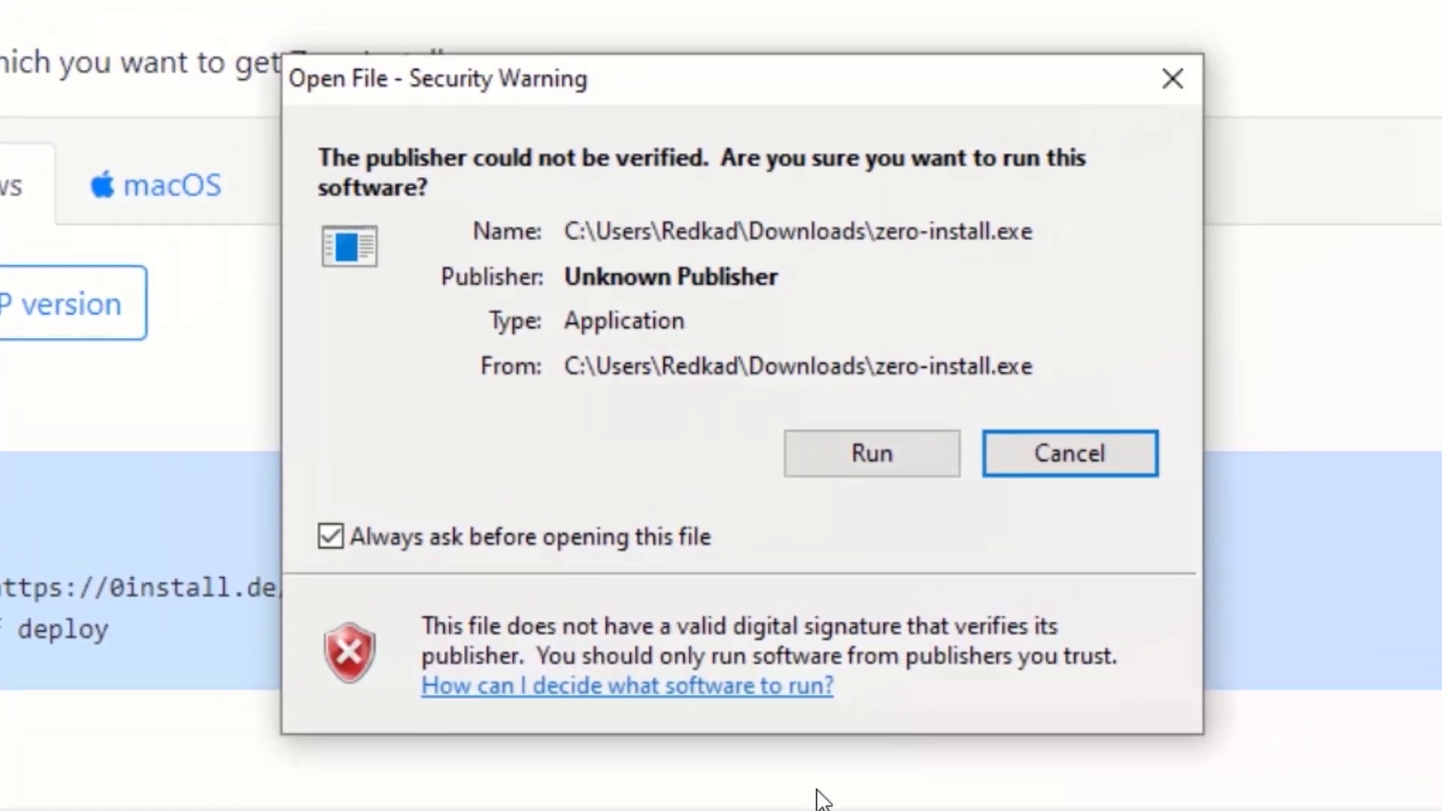
click(848, 452)
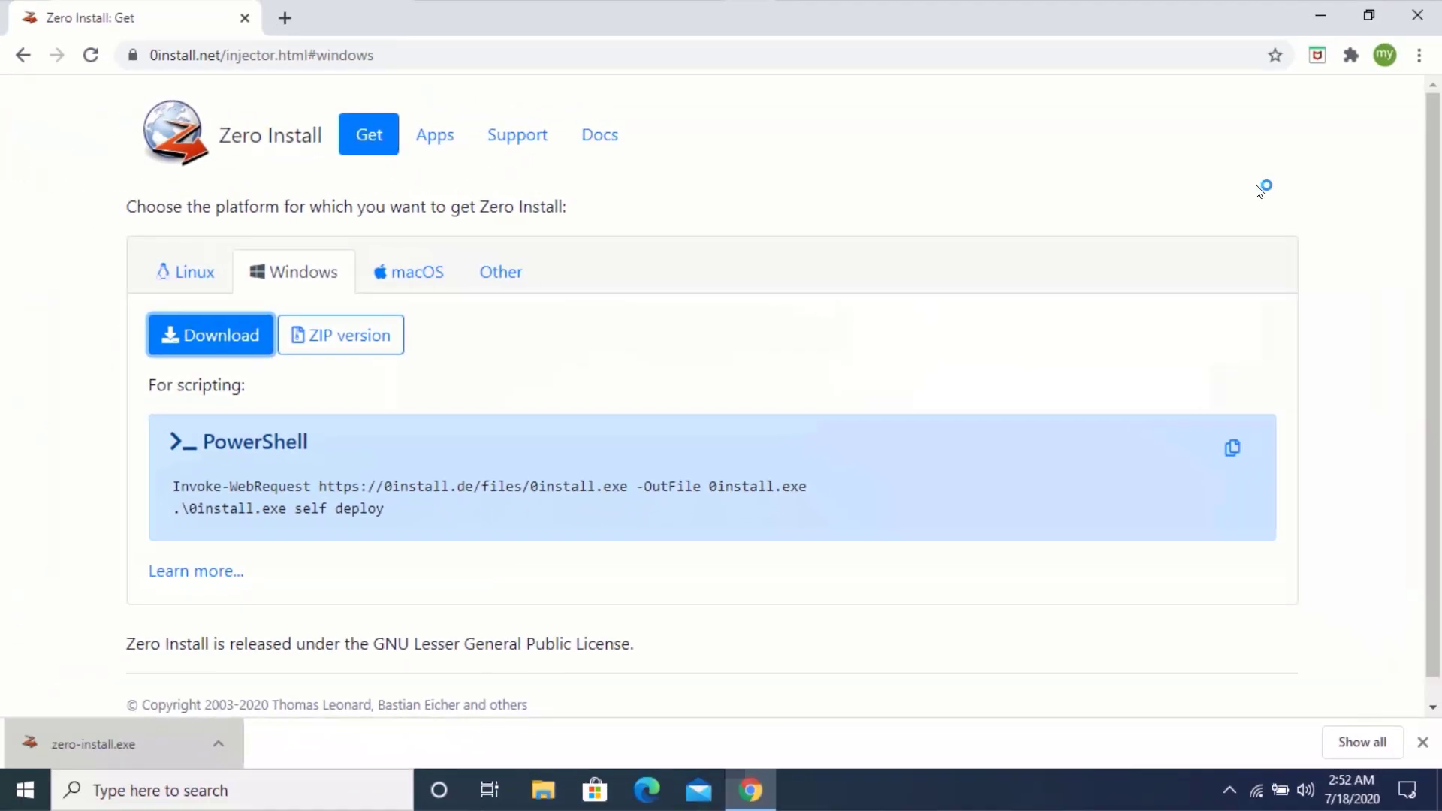
click(1414, 10)
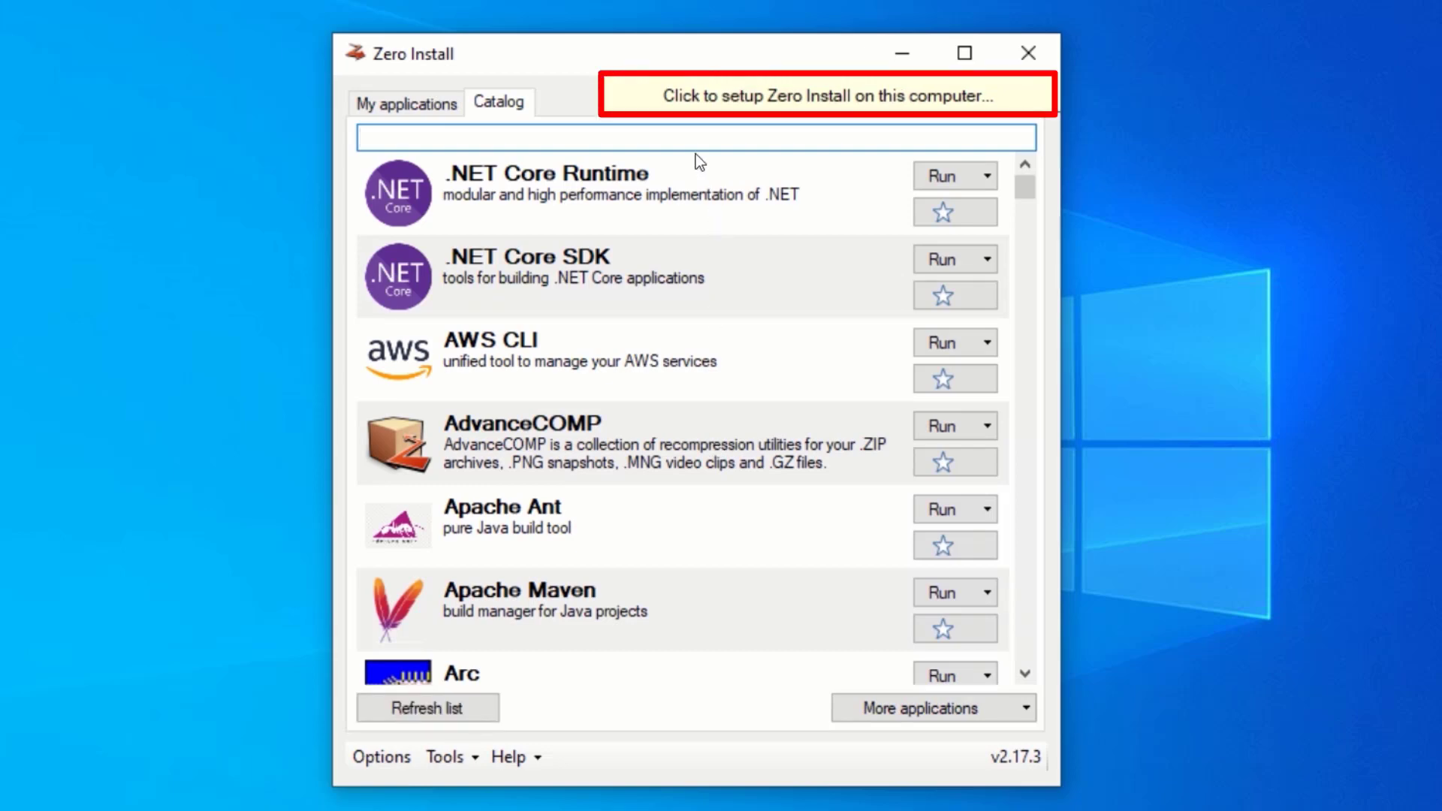
Start setup from the yellow catalog banner and install Zero Install for the current user only.
click(764, 98)
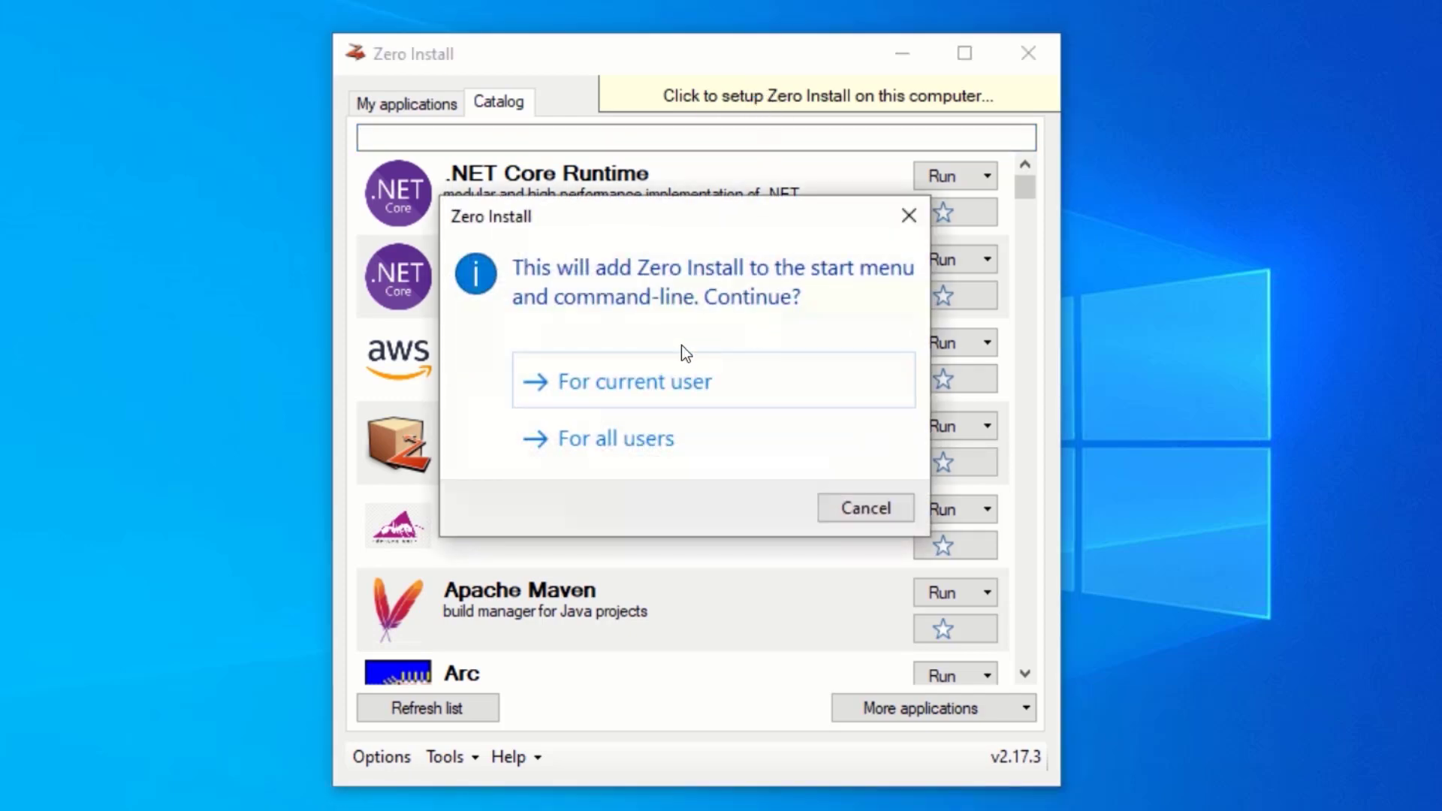
click(640, 379)
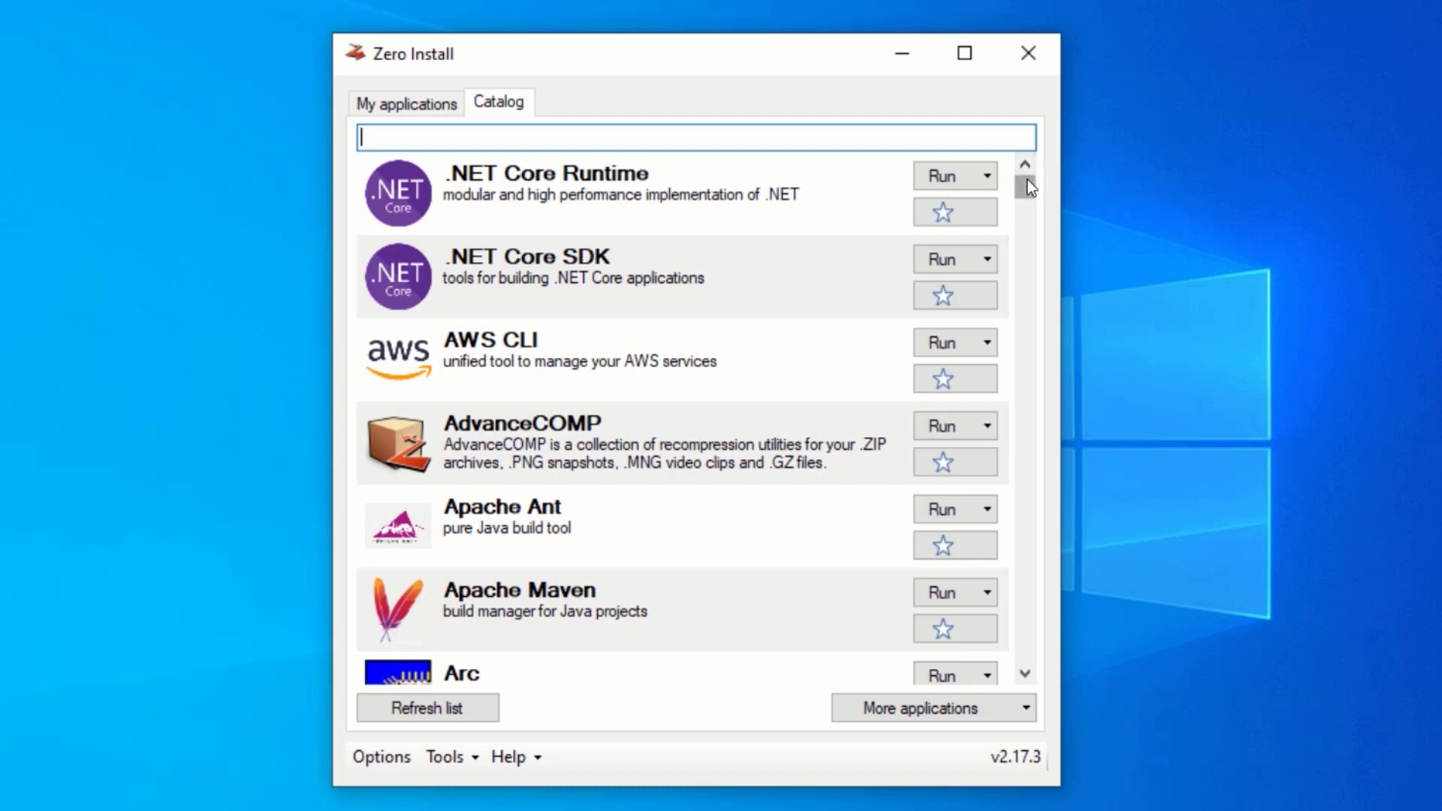
Scroll the catalog down to the N entries where Notepad++ is listed.
scroll(1027, 188, down, 6)
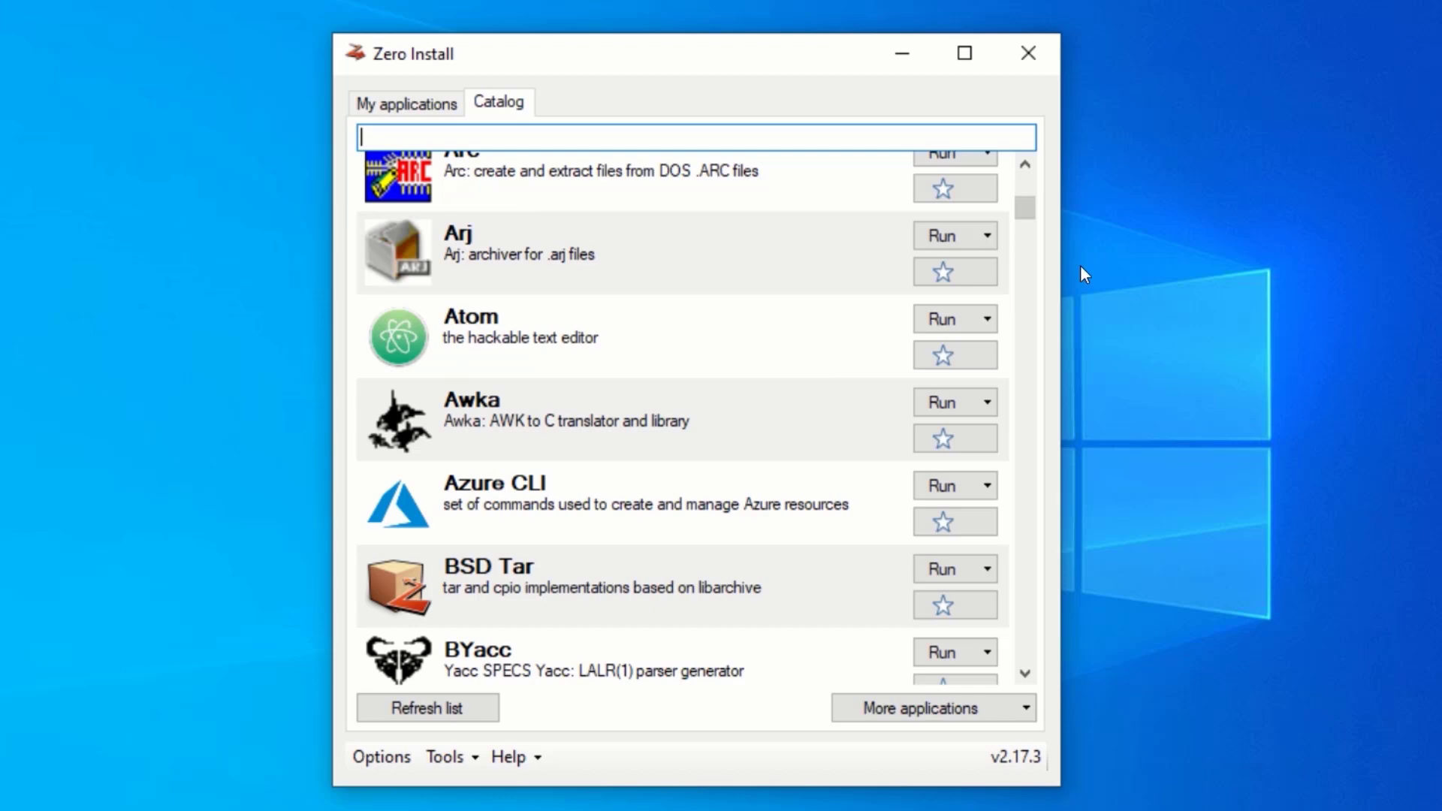
drag(1020, 209, 1036, 477)
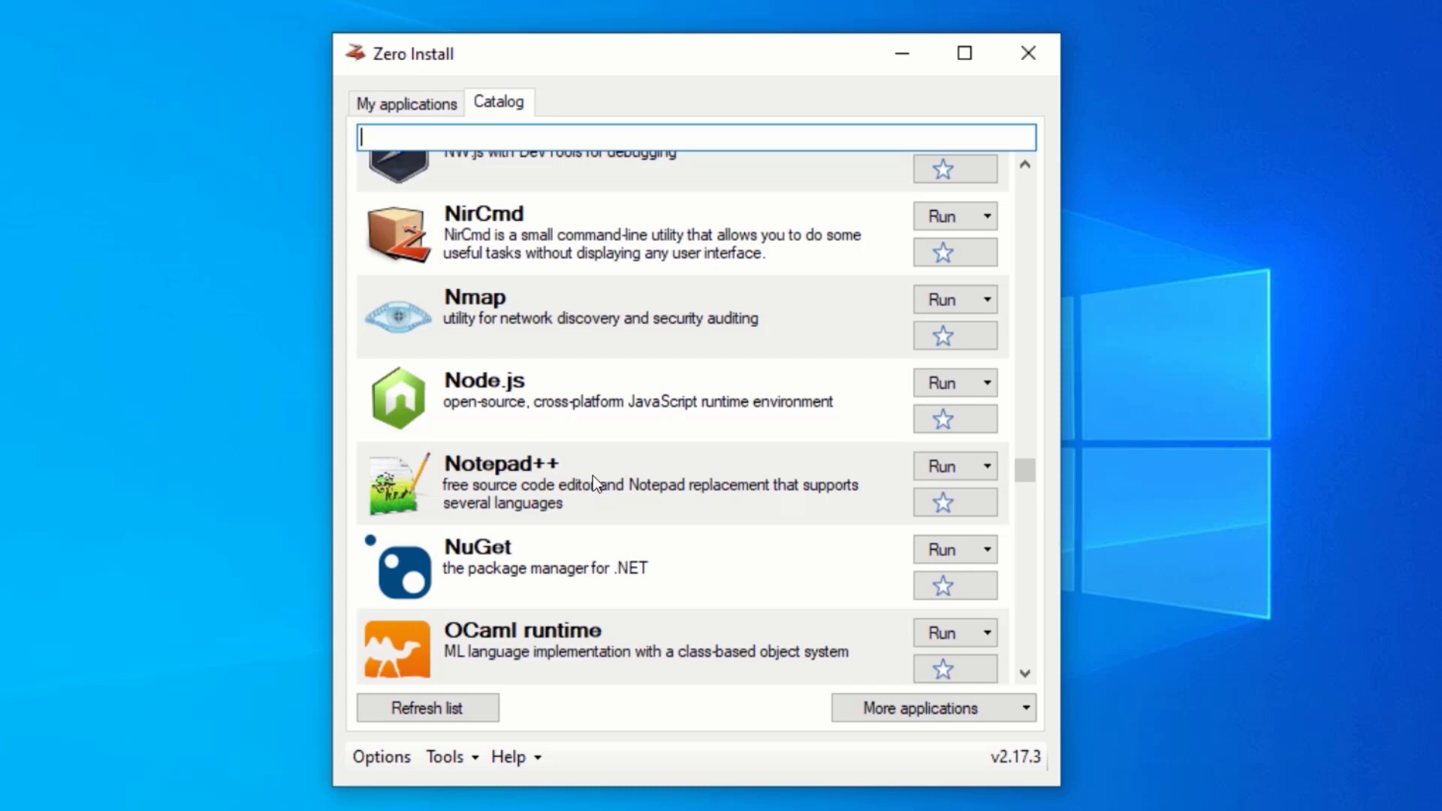
Run Notepad++ 7.8.9 from the catalog, opening an empty 'new 1' document.
click(941, 466)
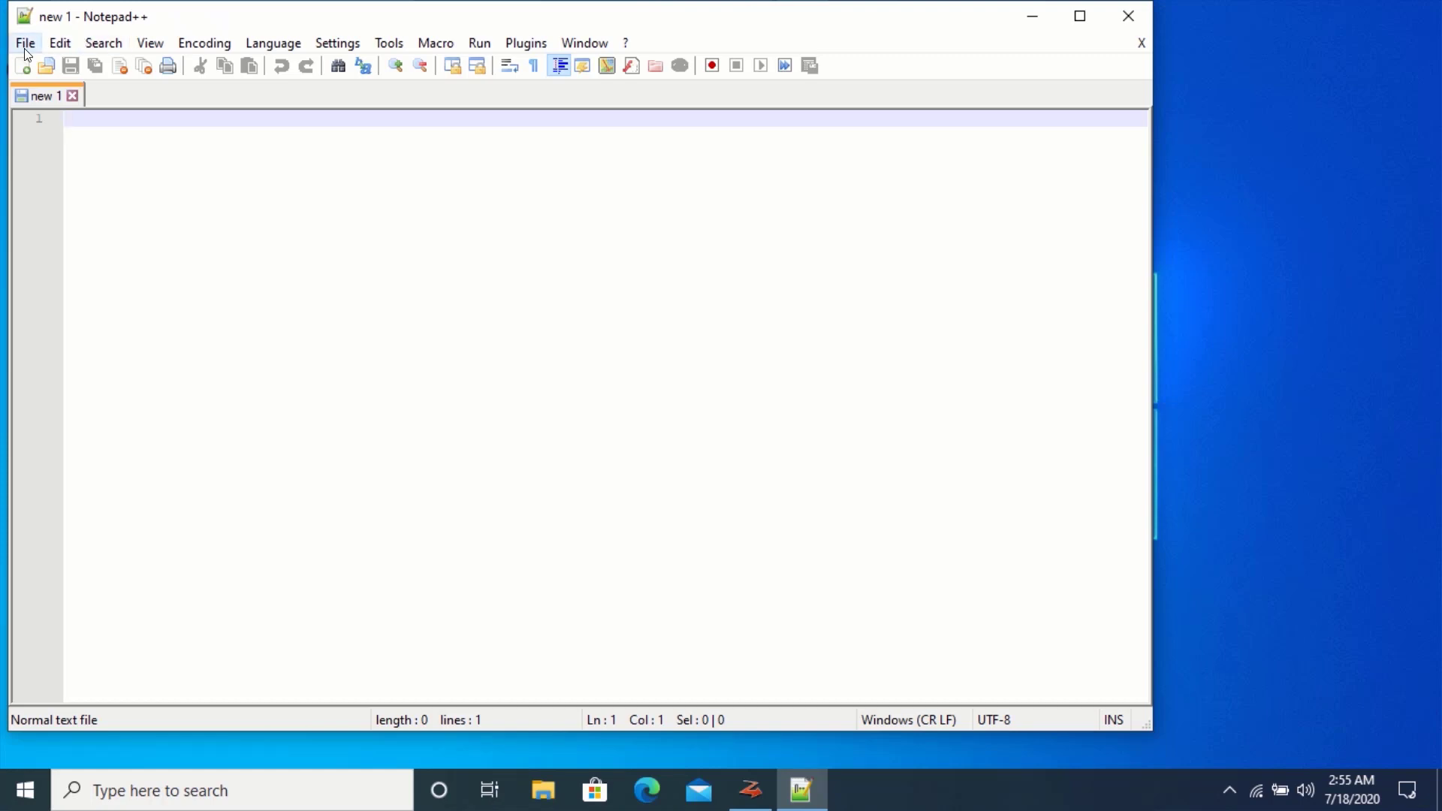
Close Notepad++, add it to My applications, then run it from that tab.
click(1142, 19)
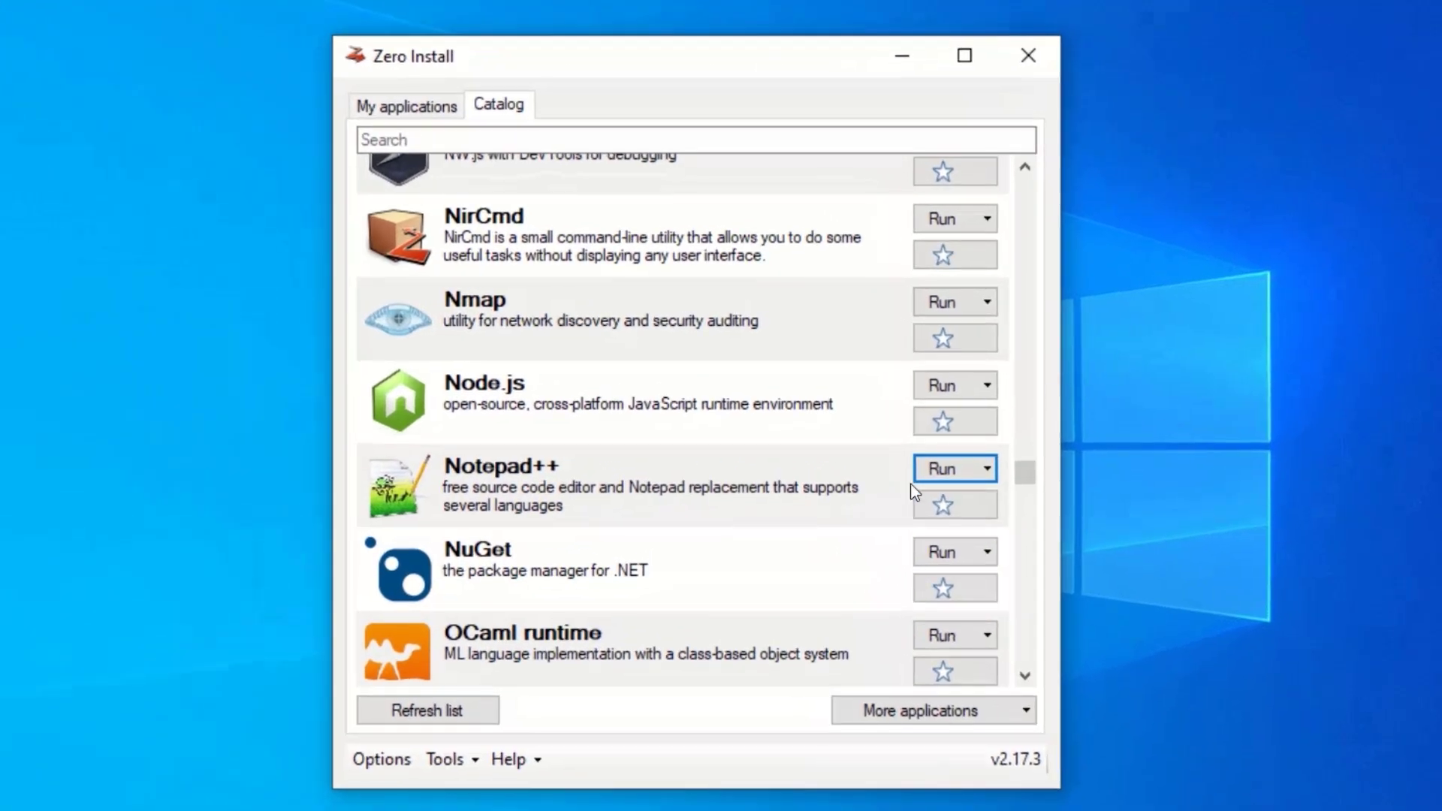
click(944, 506)
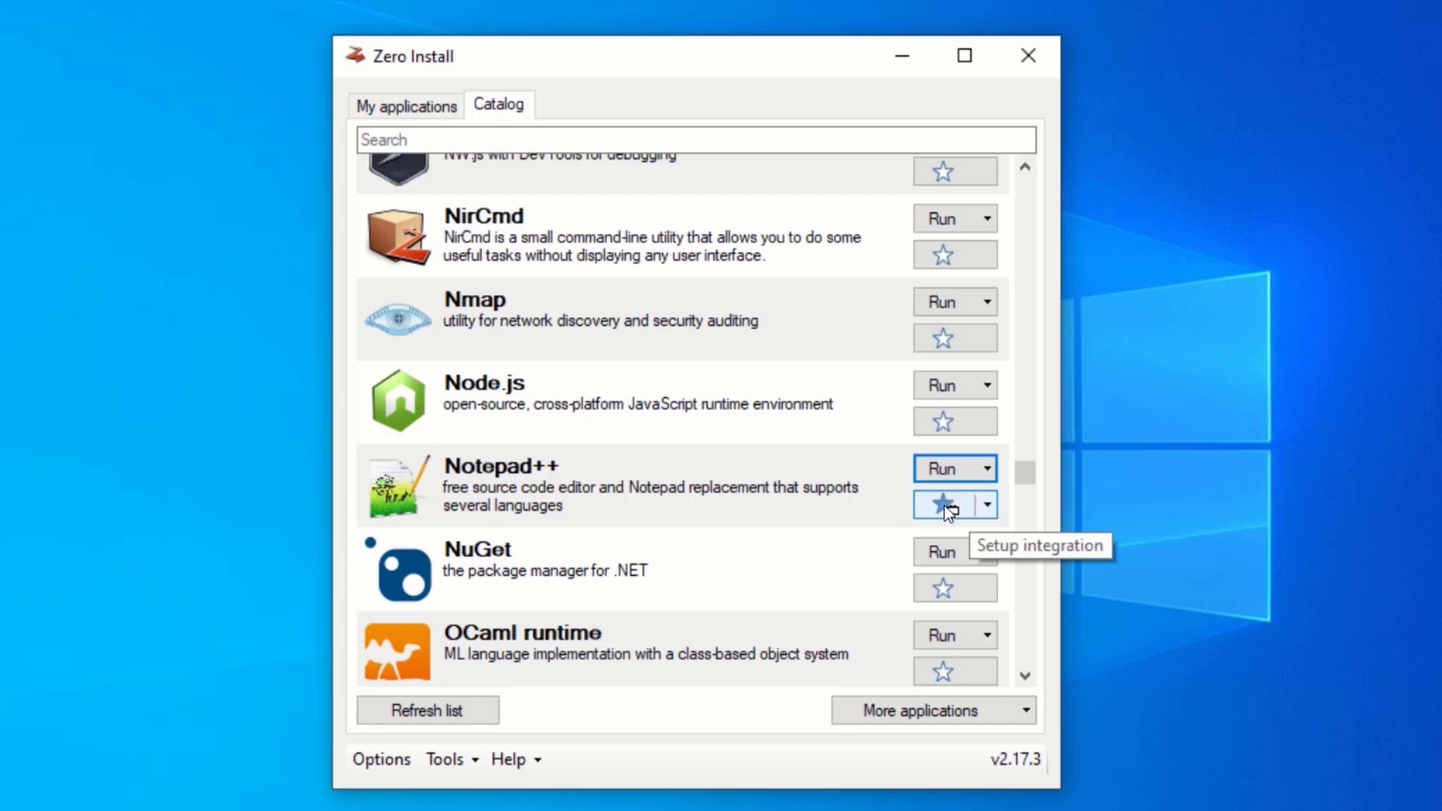
click(422, 109)
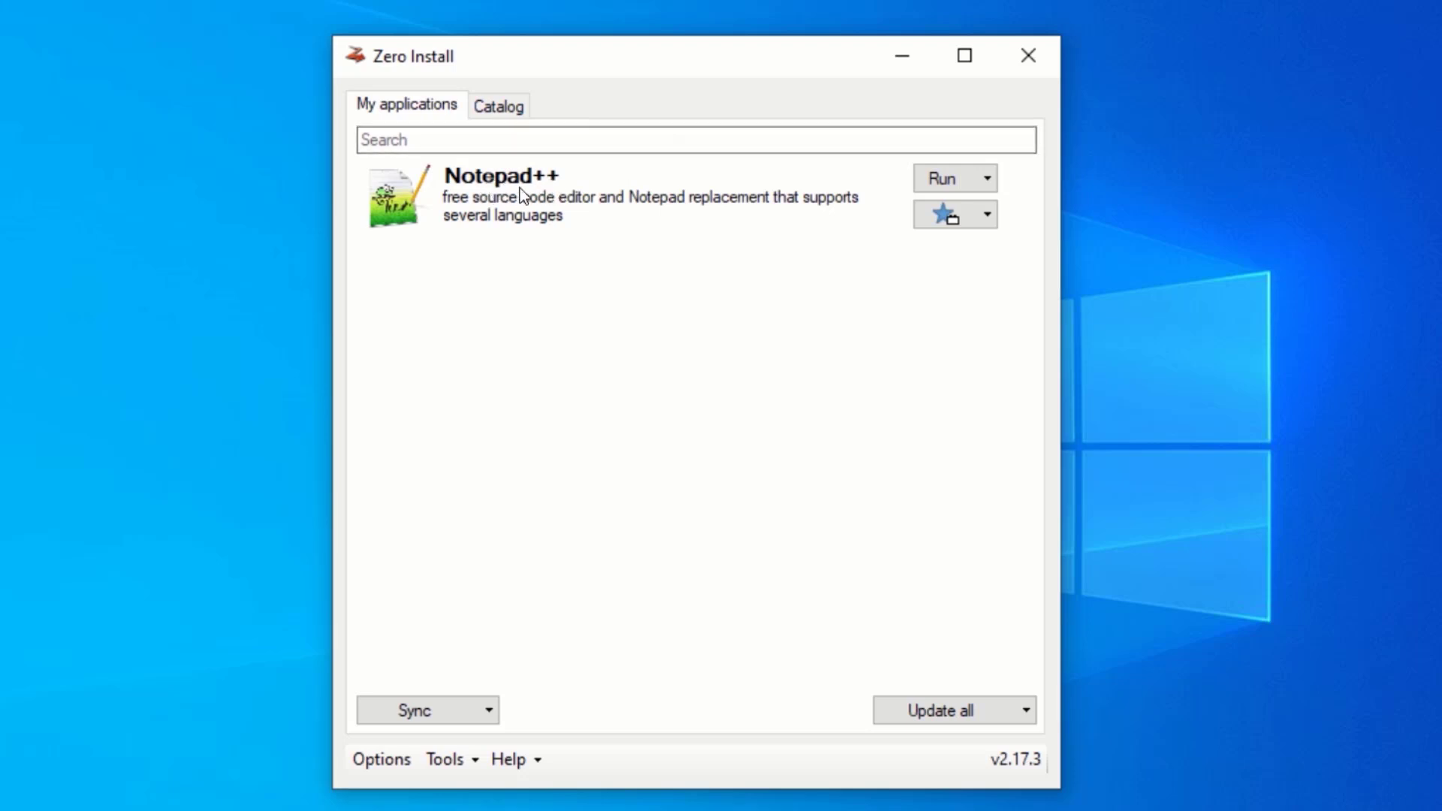
click(958, 181)
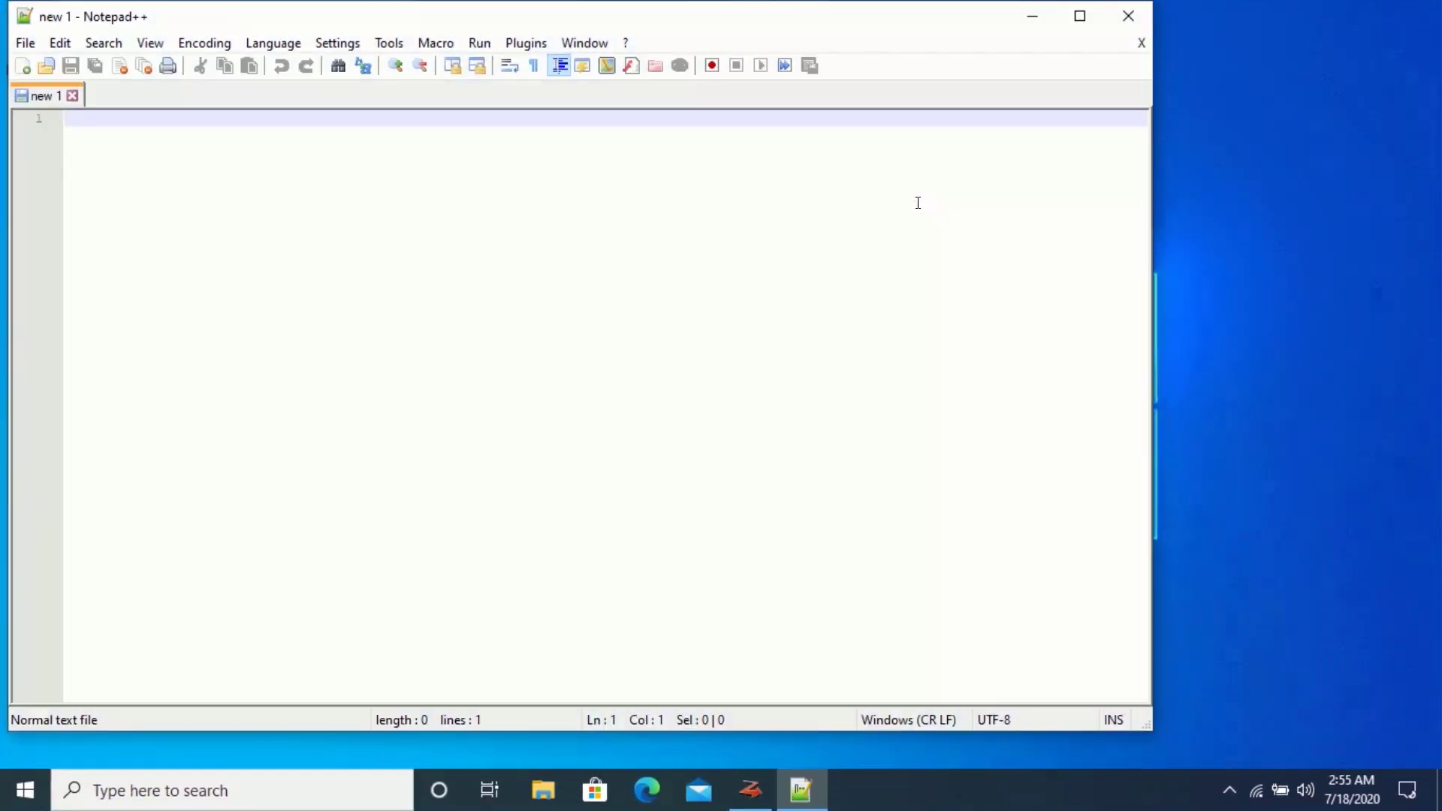
Close Notepad++ and Zero Install, then reopen Zero Install by searching 'zero i' in Windows Search.
click(1128, 16)
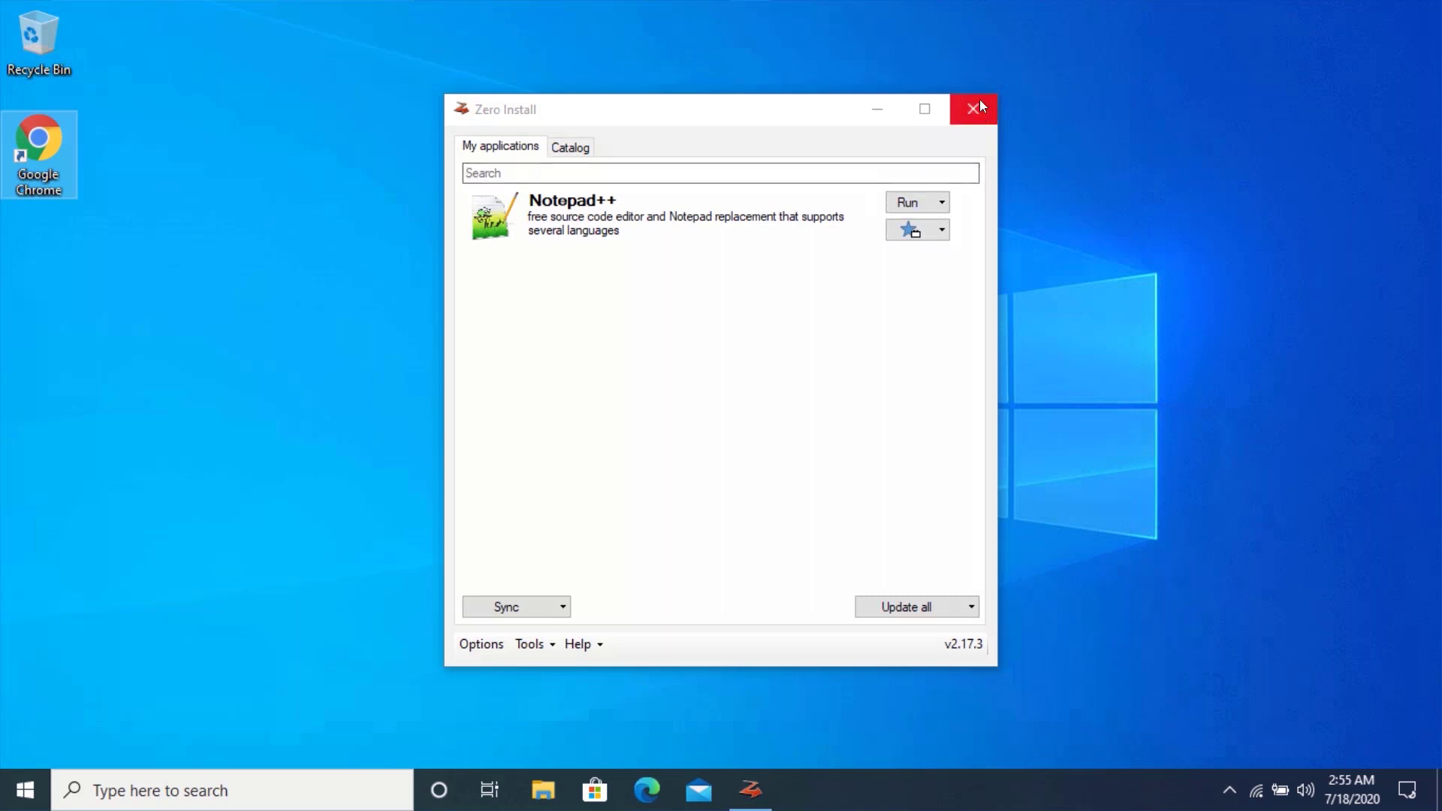
click(979, 106)
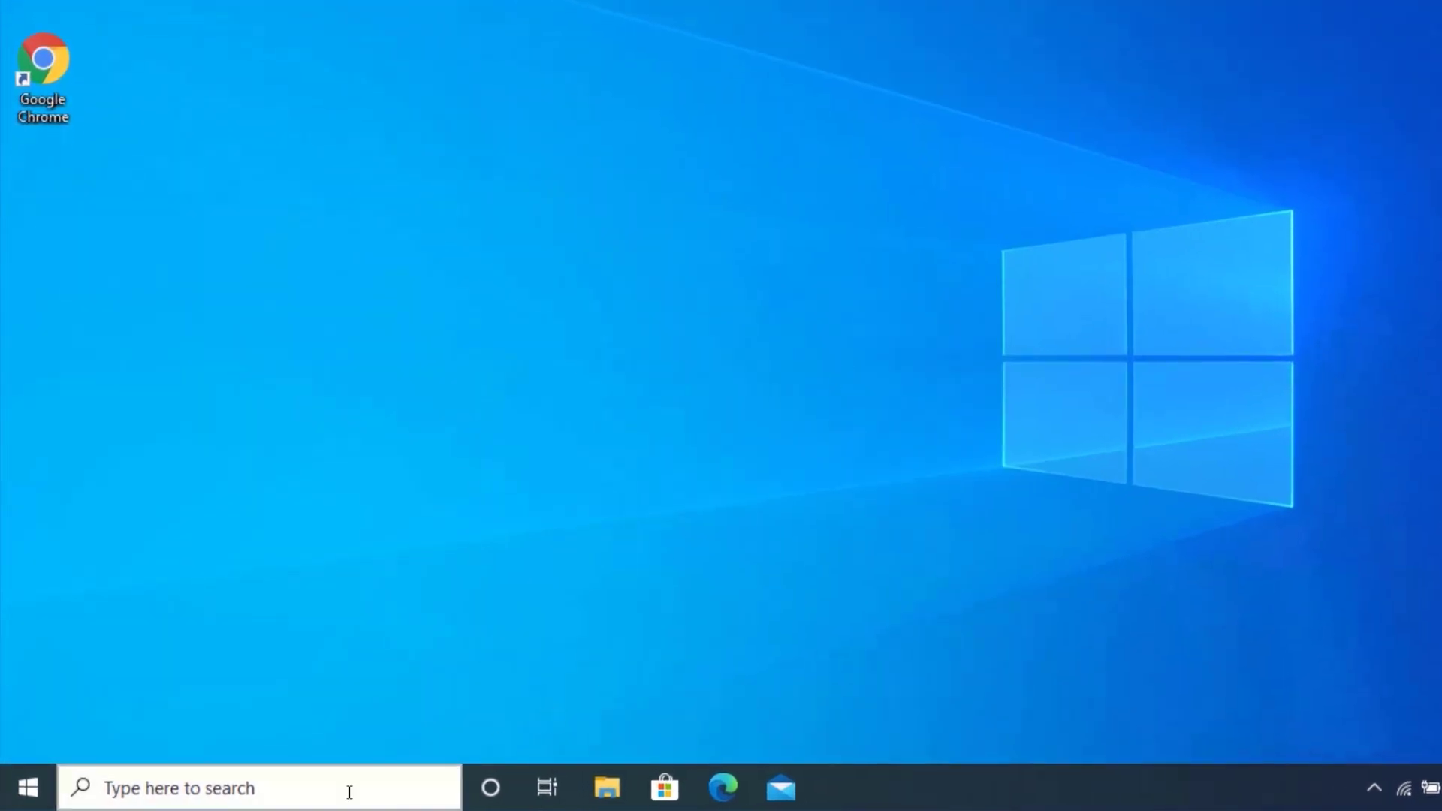
click(293, 798)
text(n)
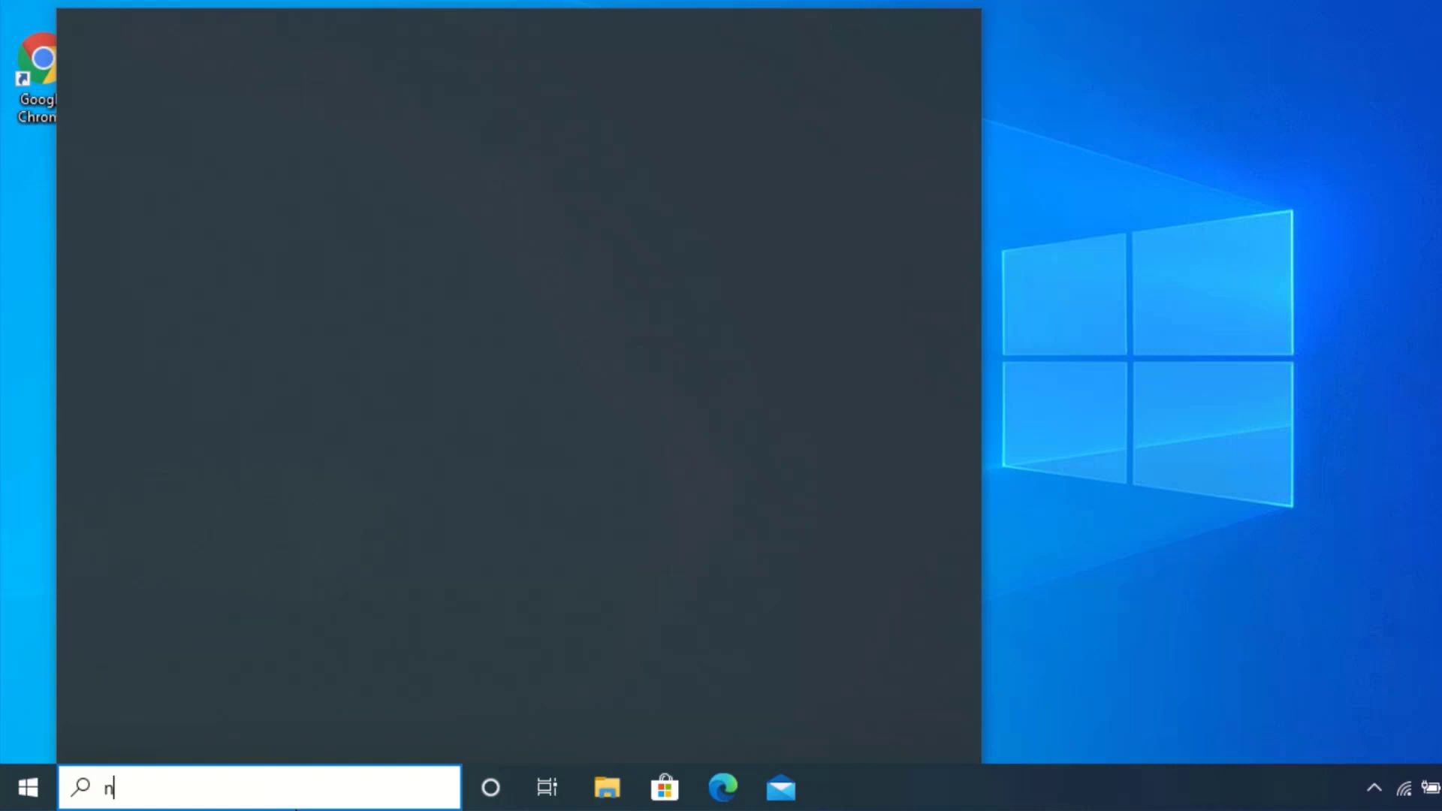
text(ote)
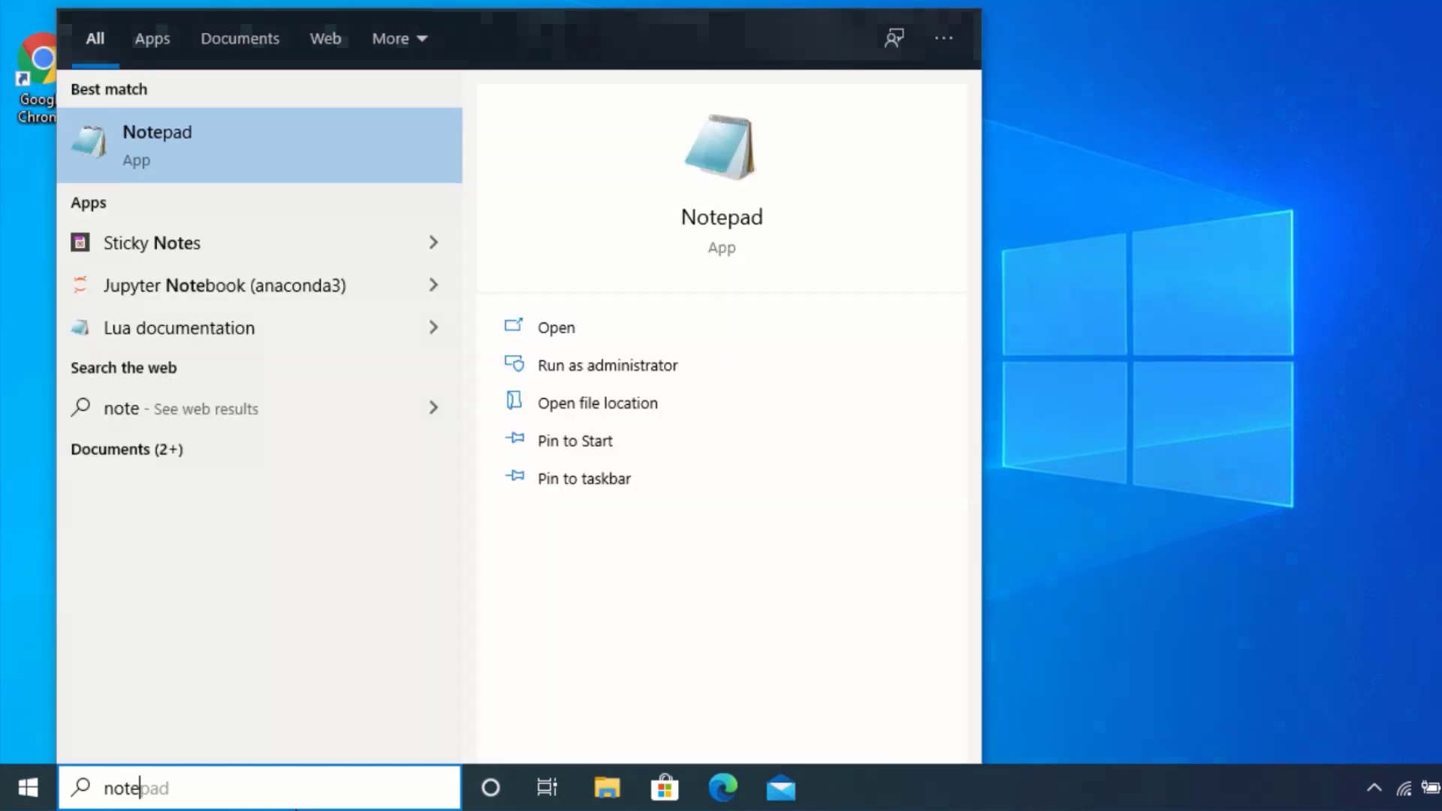
text(pad)
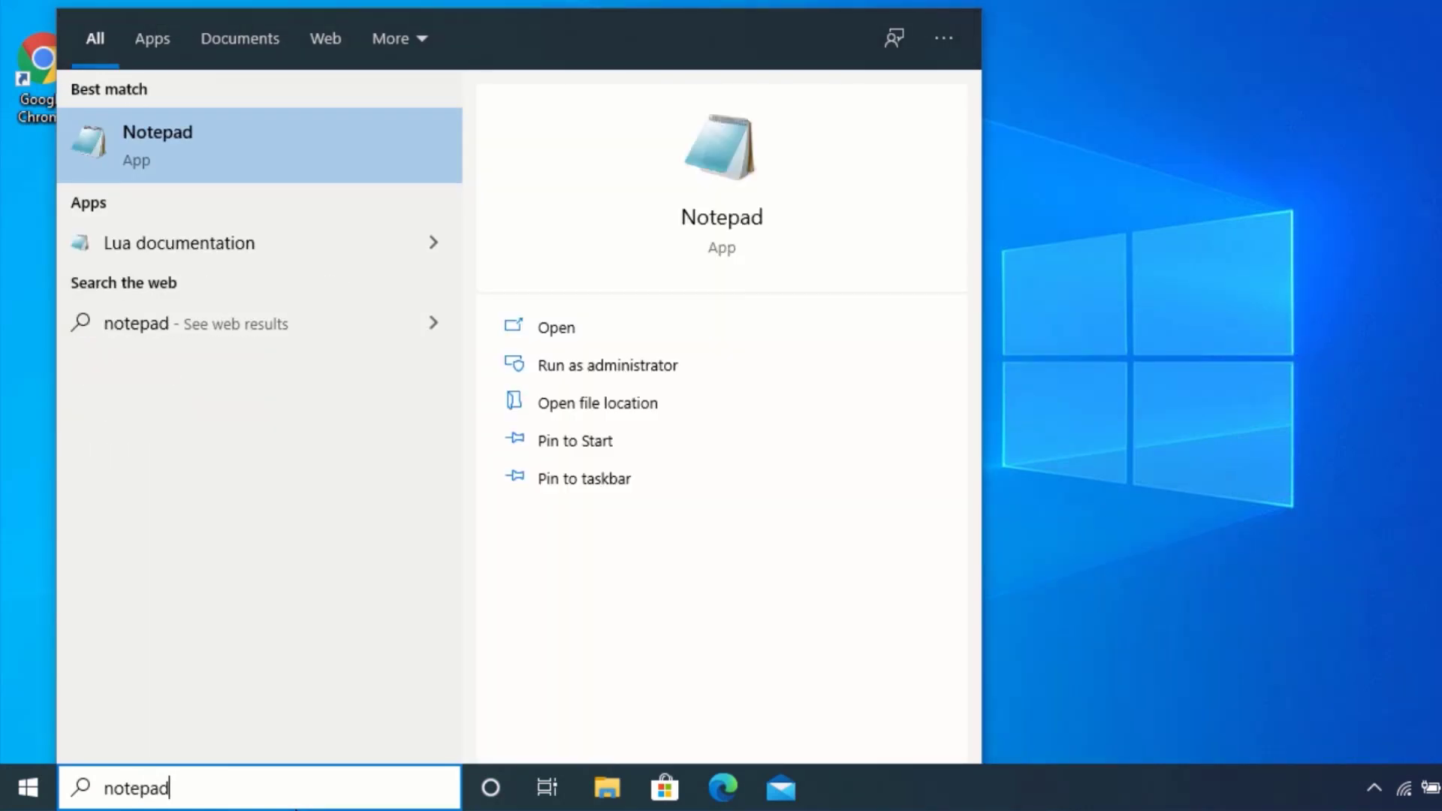
text(++)
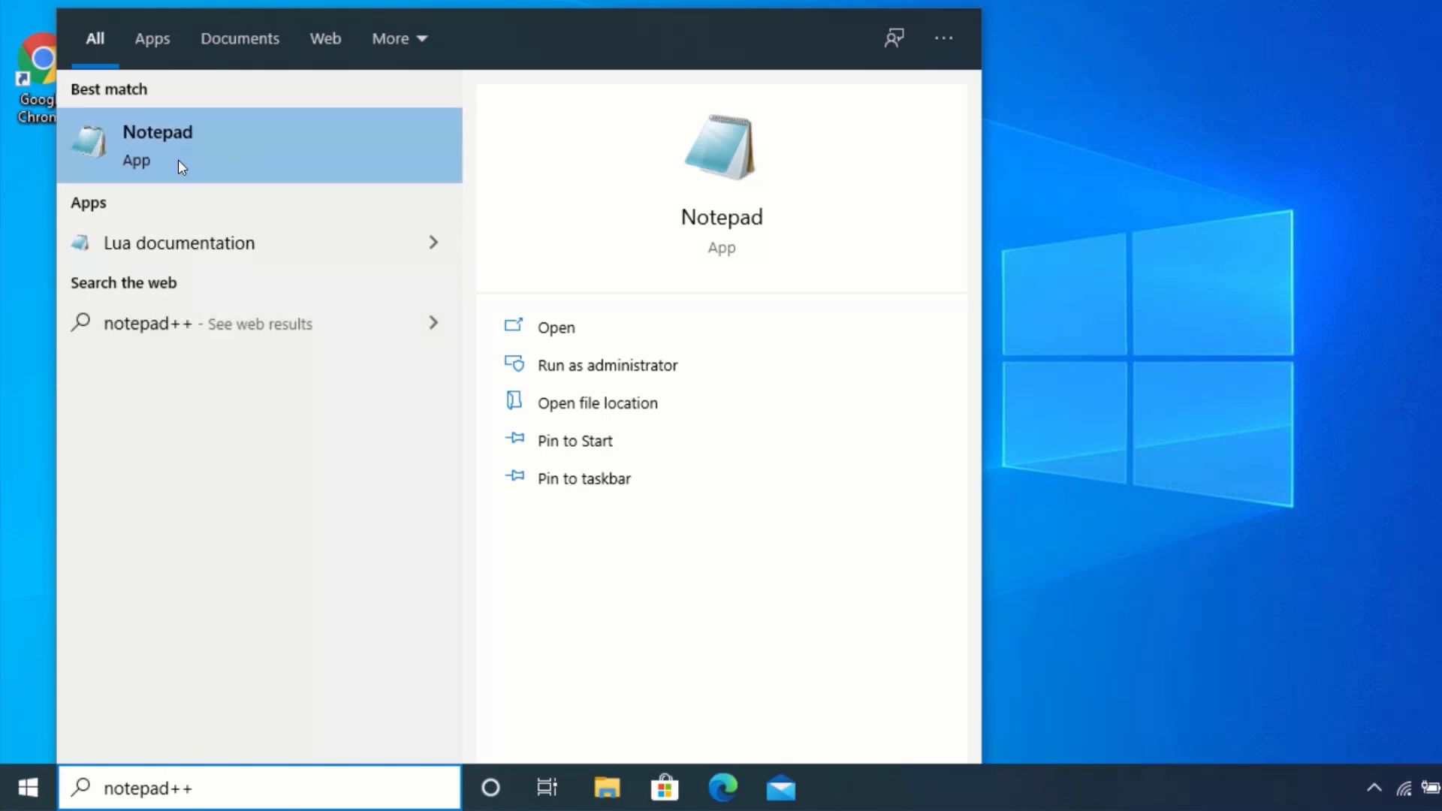
double_click(277, 794)
text(zero i)
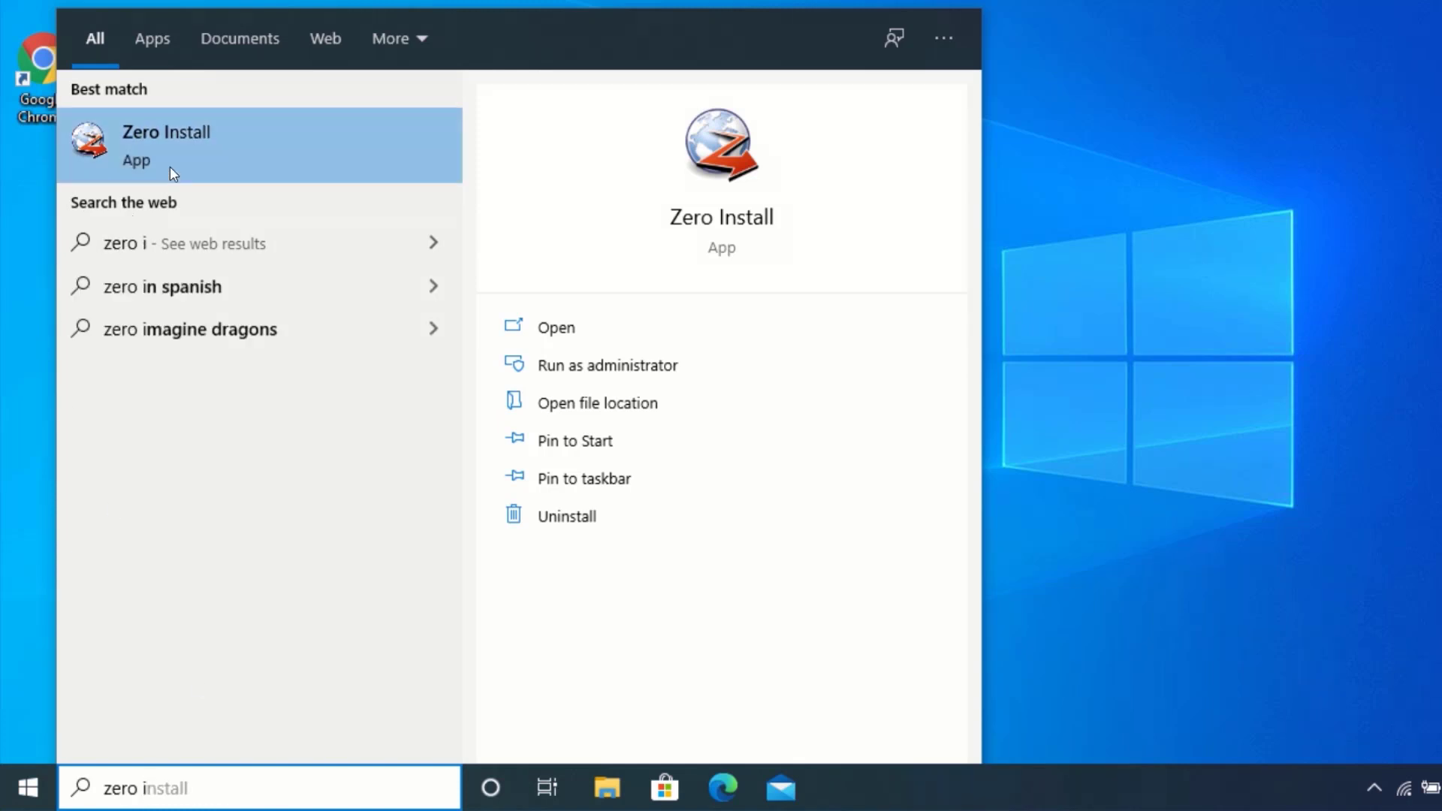
click(186, 155)
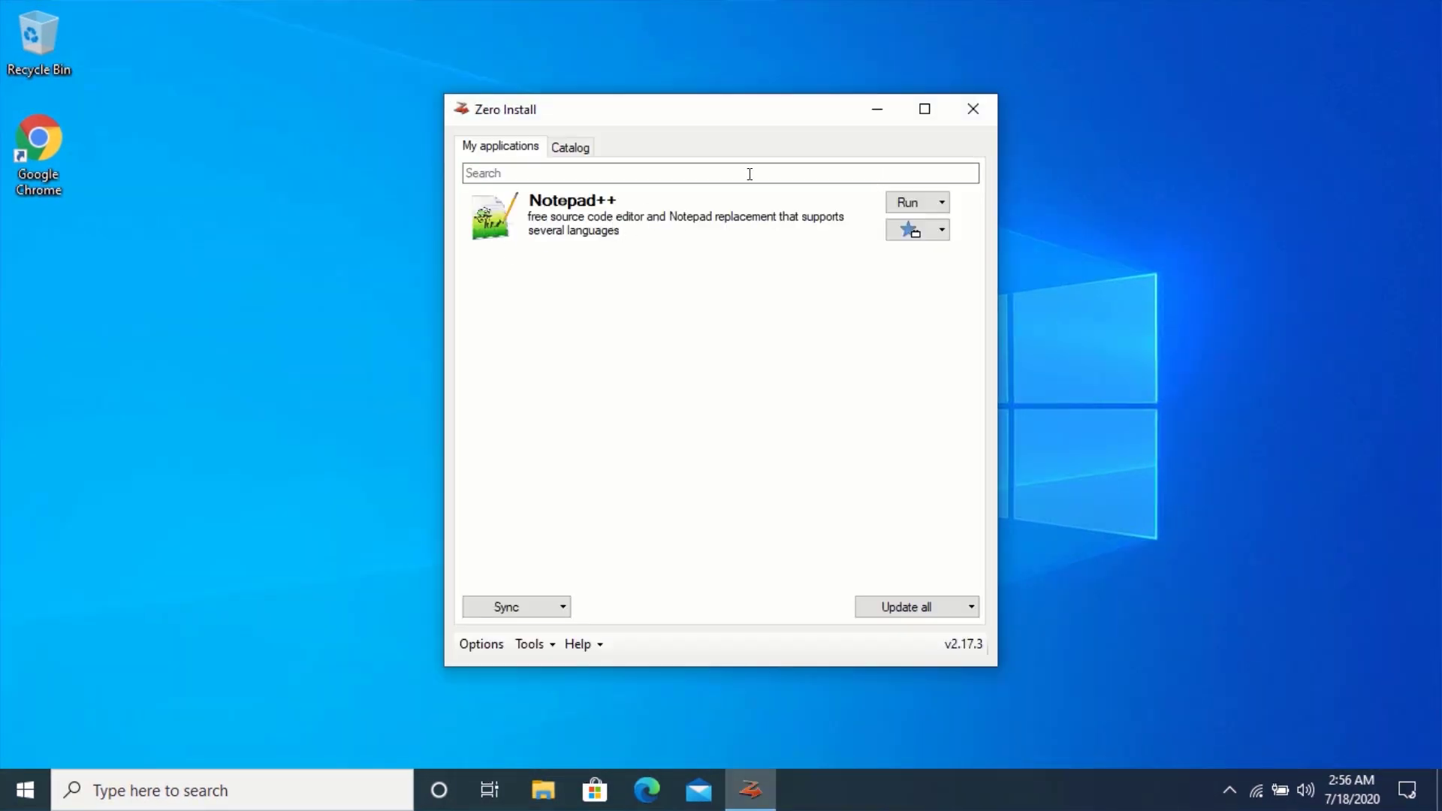
Browse the Catalog tab list, open More applications, and click into the catalog Search box.
click(570, 147)
scroll(664, 409, down, 10)
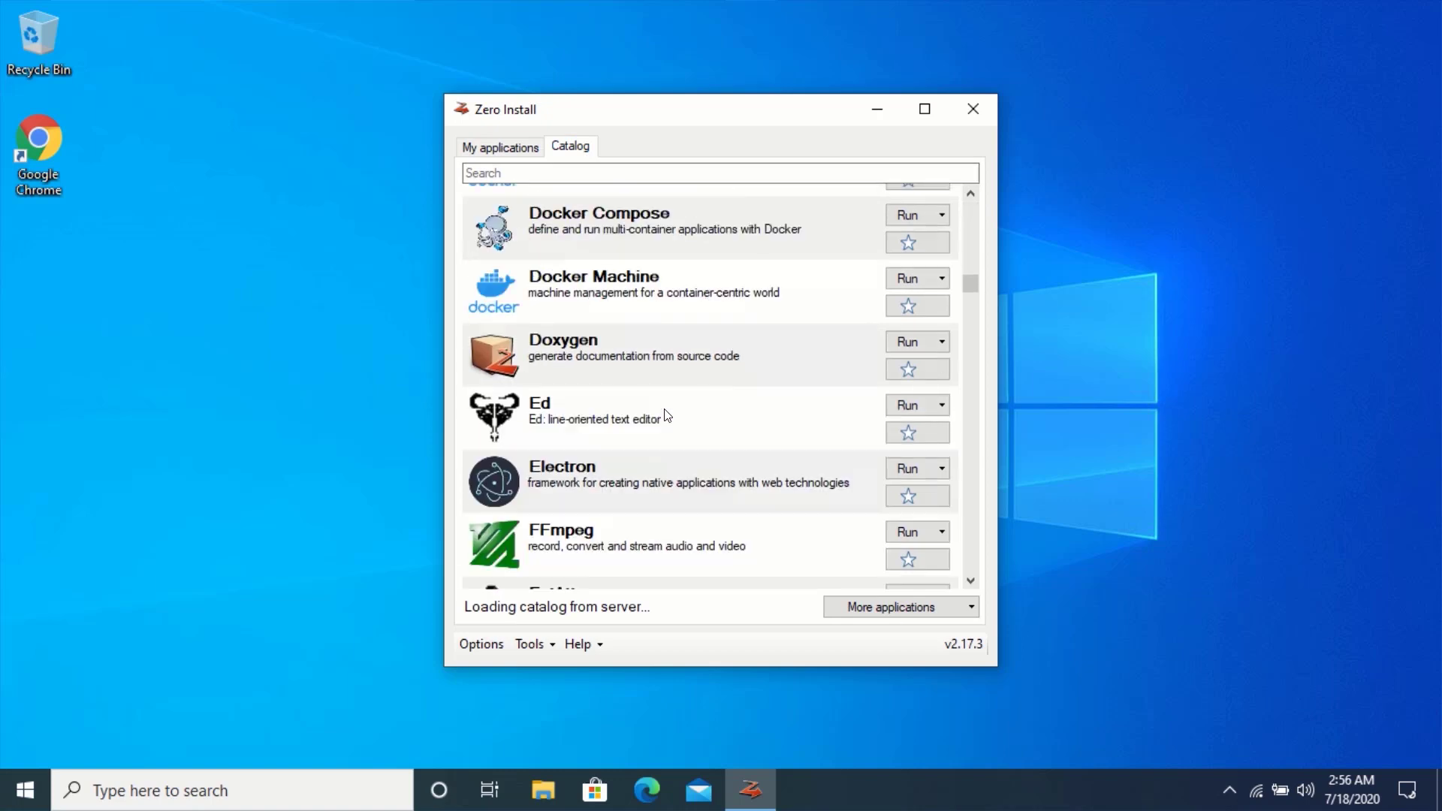
scroll(666, 414, down, 20)
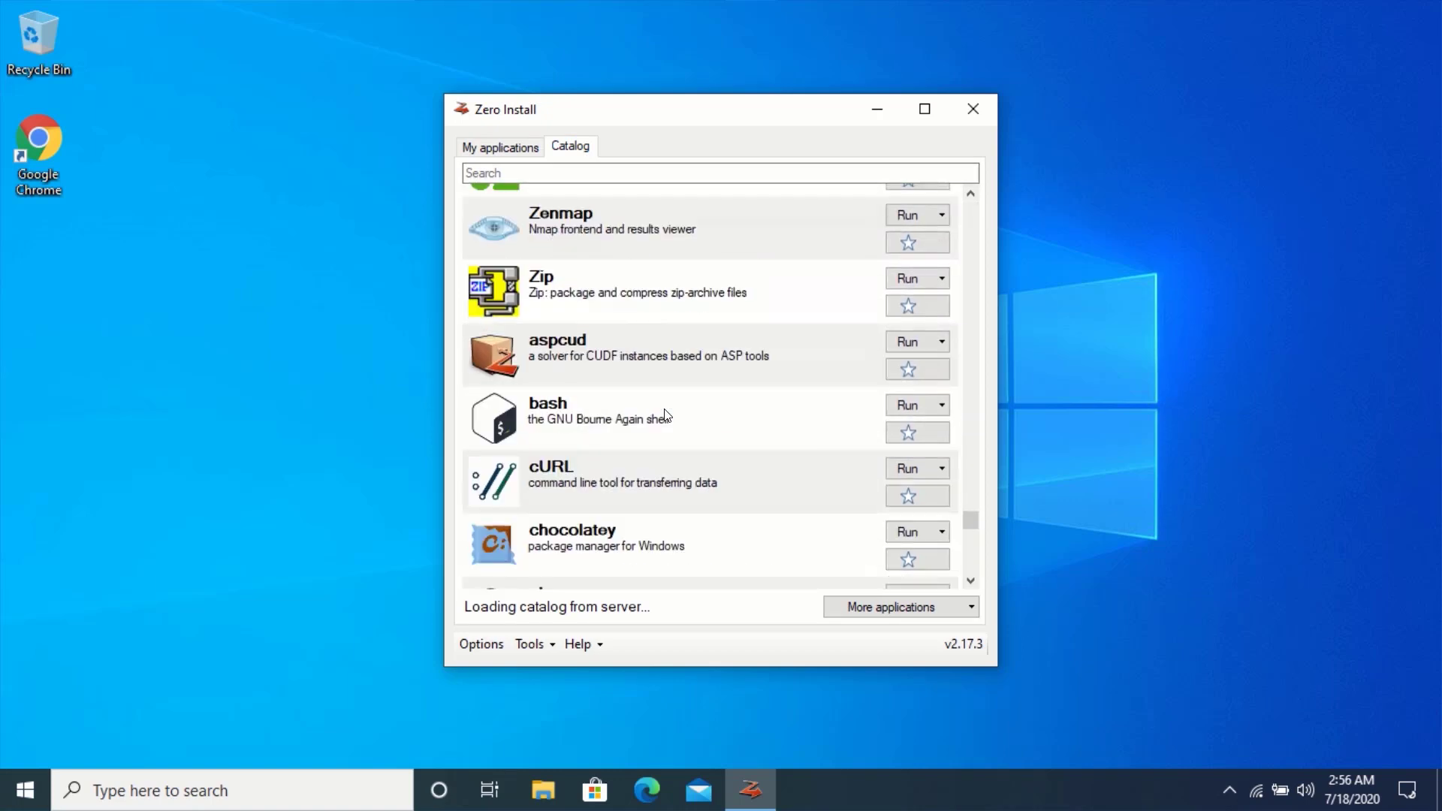
scroll(666, 414, down, 20)
scroll(665, 414, up, 10)
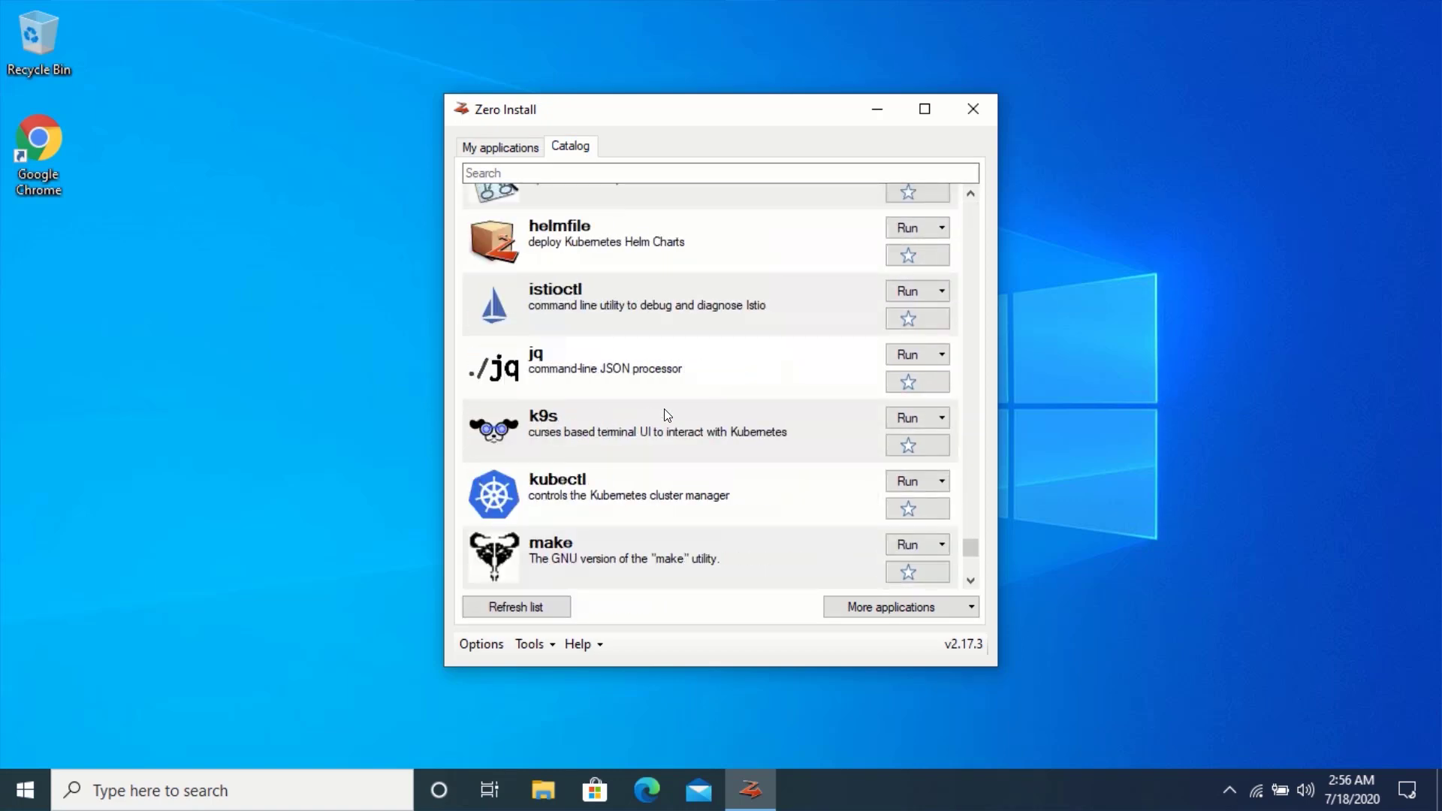
click(901, 607)
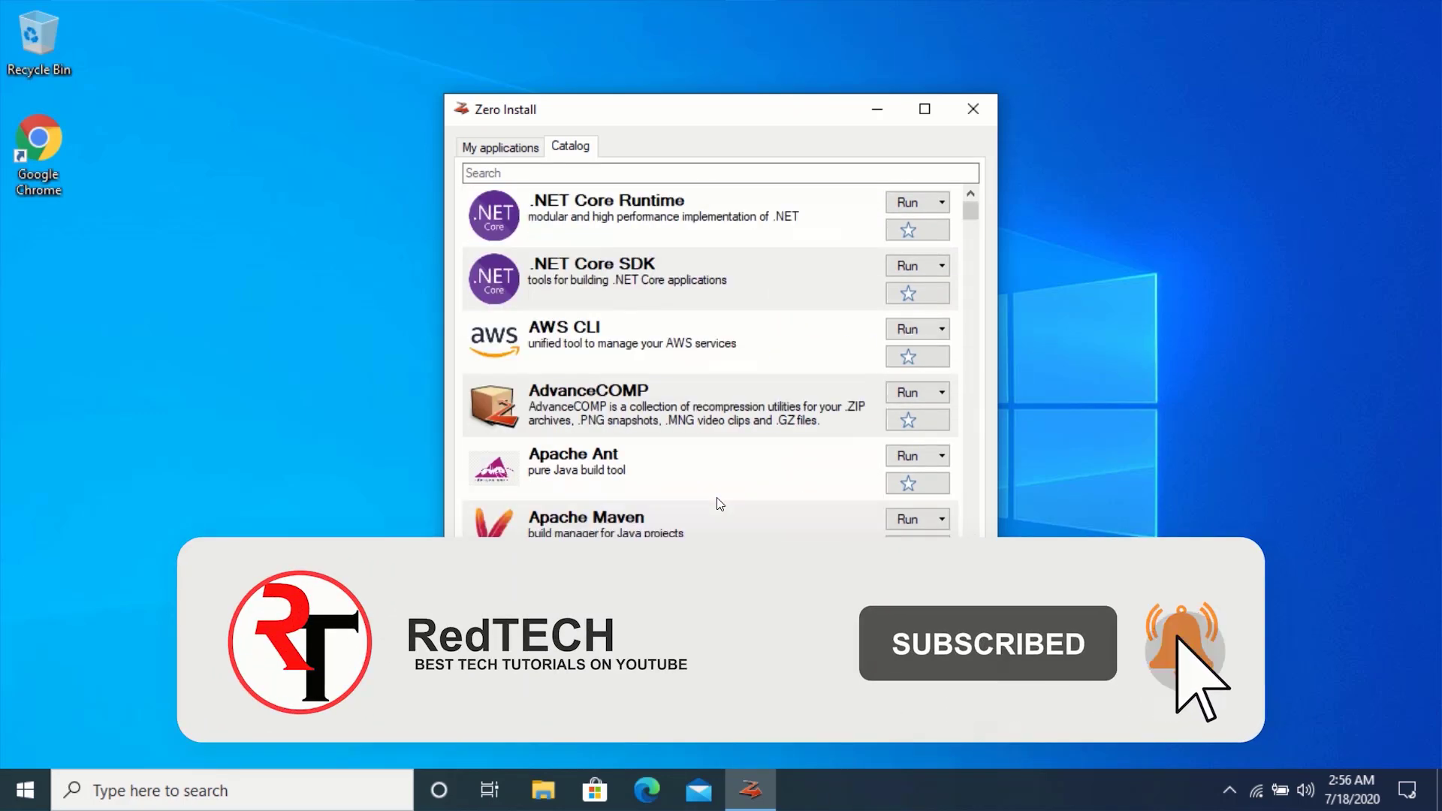
scroll(720, 504, down, 6)
scroll(720, 504, up, 4)
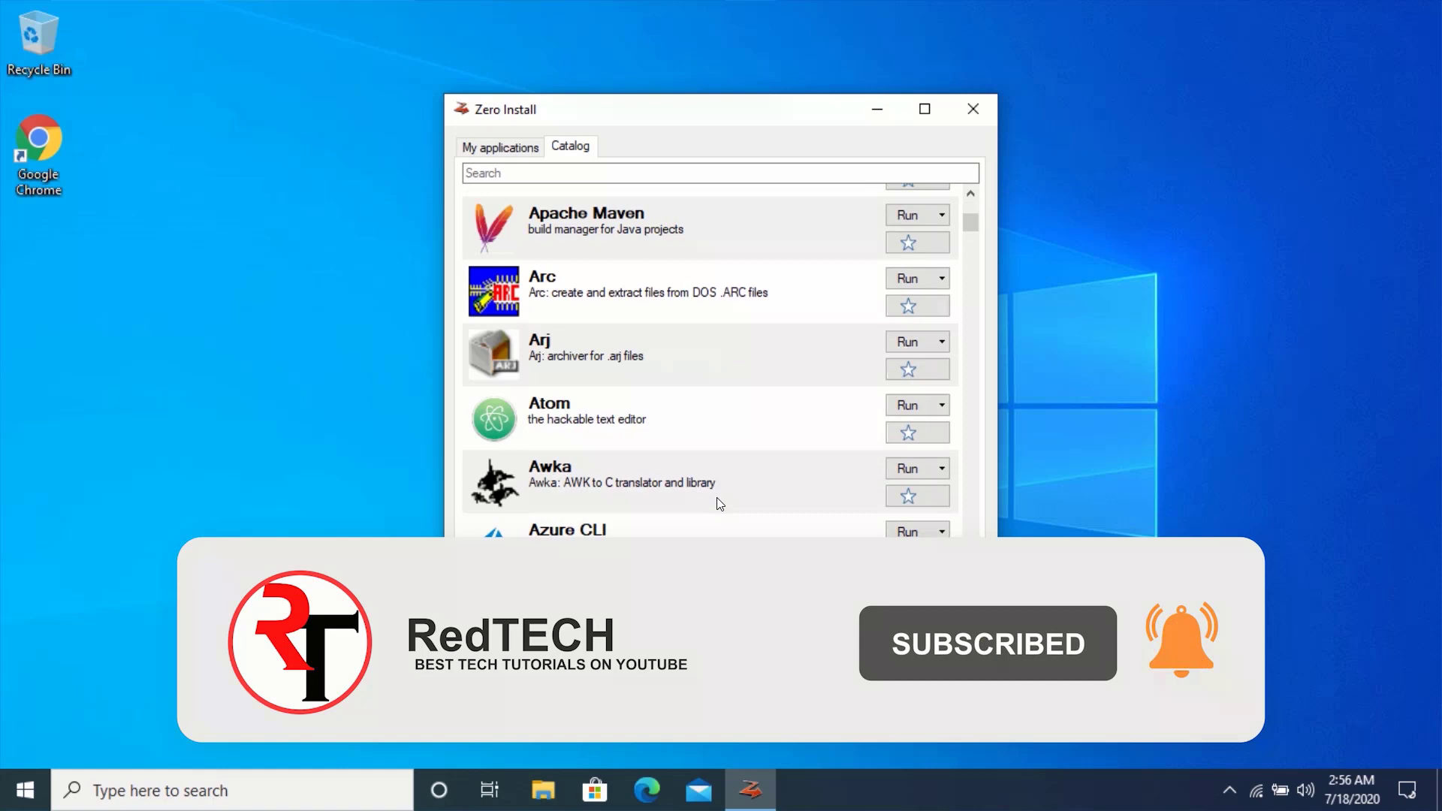
click(638, 173)
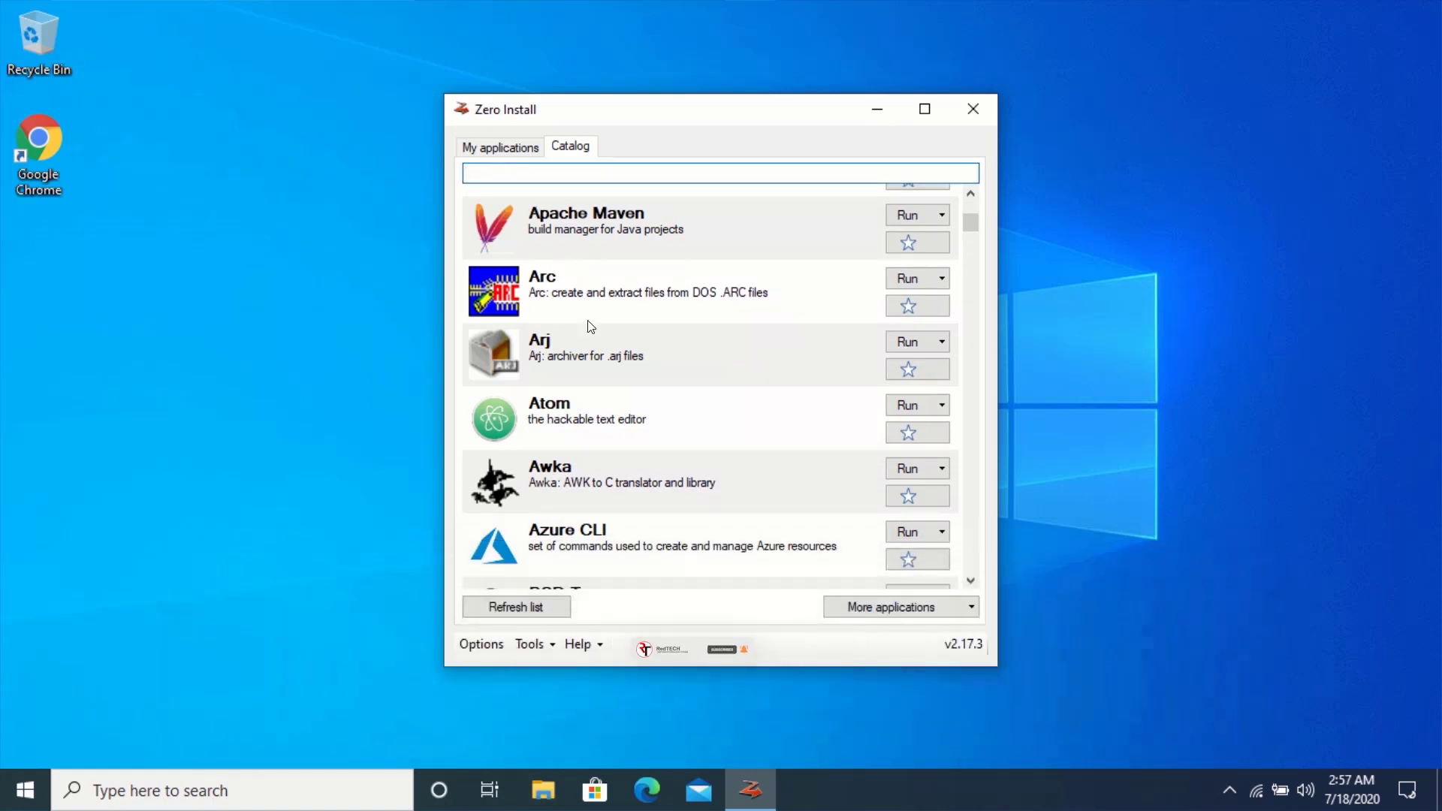
scroll(623, 372, down, 20)
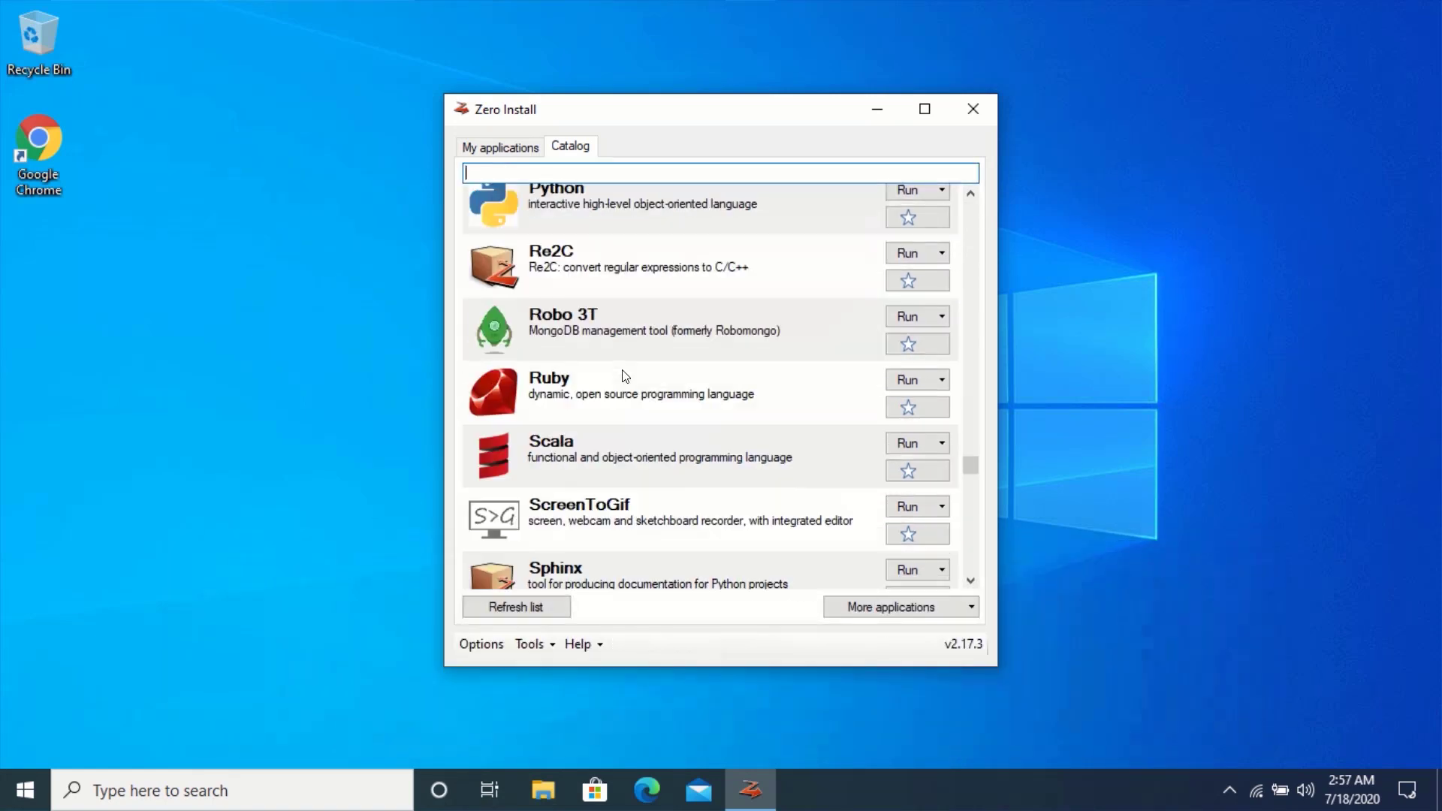